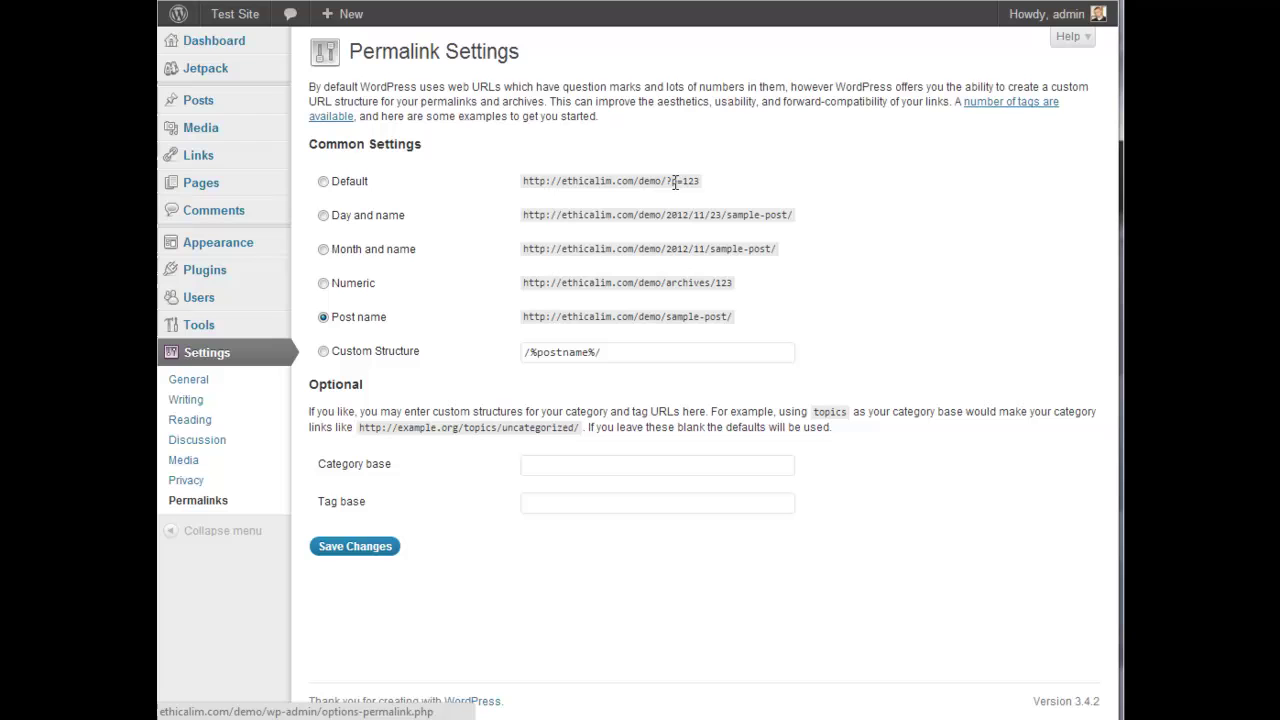
# Compare the URL endings of the Default and Post name permalink structures, and open the list of pages.
pyautogui.moveTo(673, 182); pyautogui.dragTo(701, 184)
pyautogui.moveTo(667, 317); pyautogui.dragTo(734, 314)
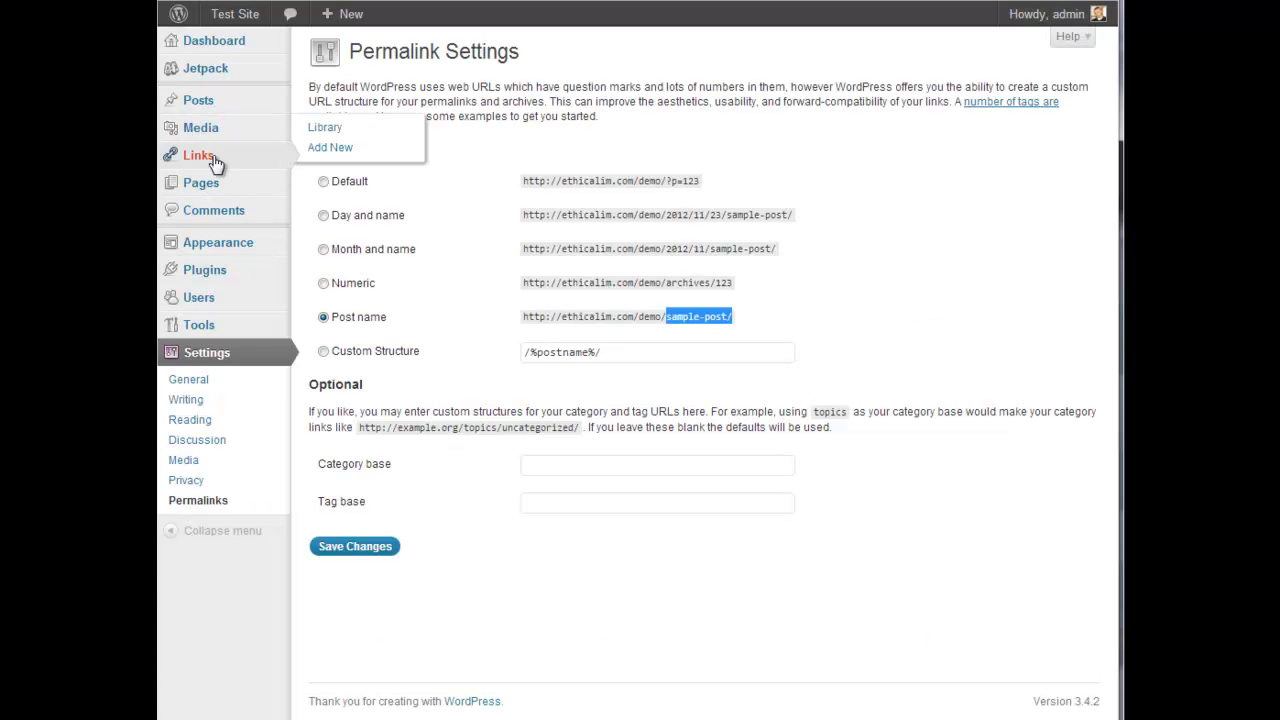
pyautogui.click(205, 190)
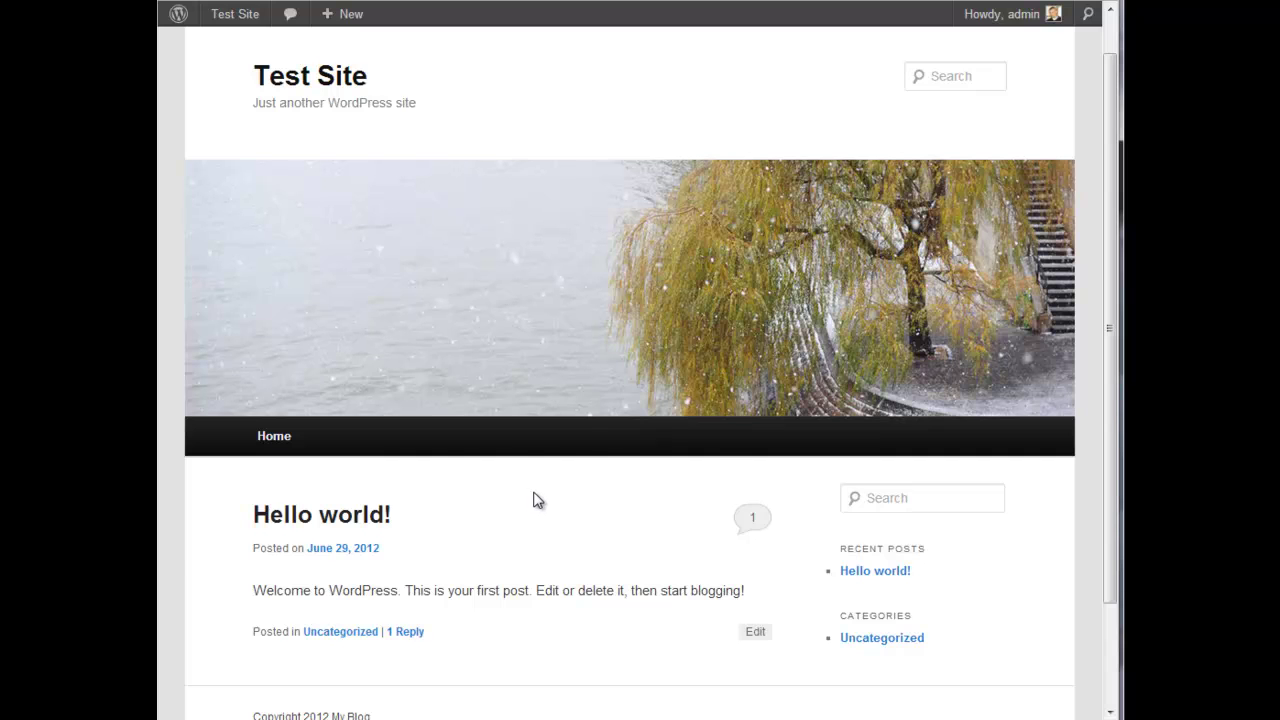
# Examine the copyright line in the footer of the site's home page, highlighting its text and the blog name.
pyautogui.scroll(-3, 533, 500)
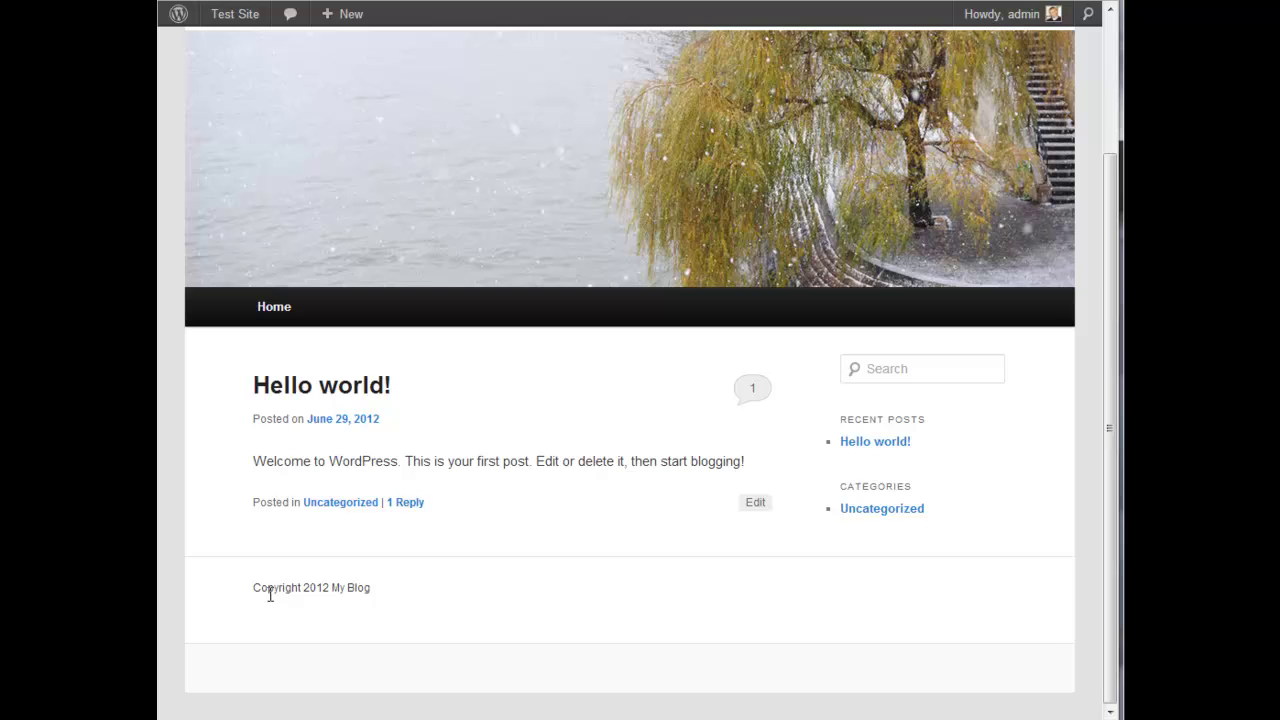
pyautogui.moveTo(254, 589); pyautogui.dragTo(374, 590)
pyautogui.click(336, 587)
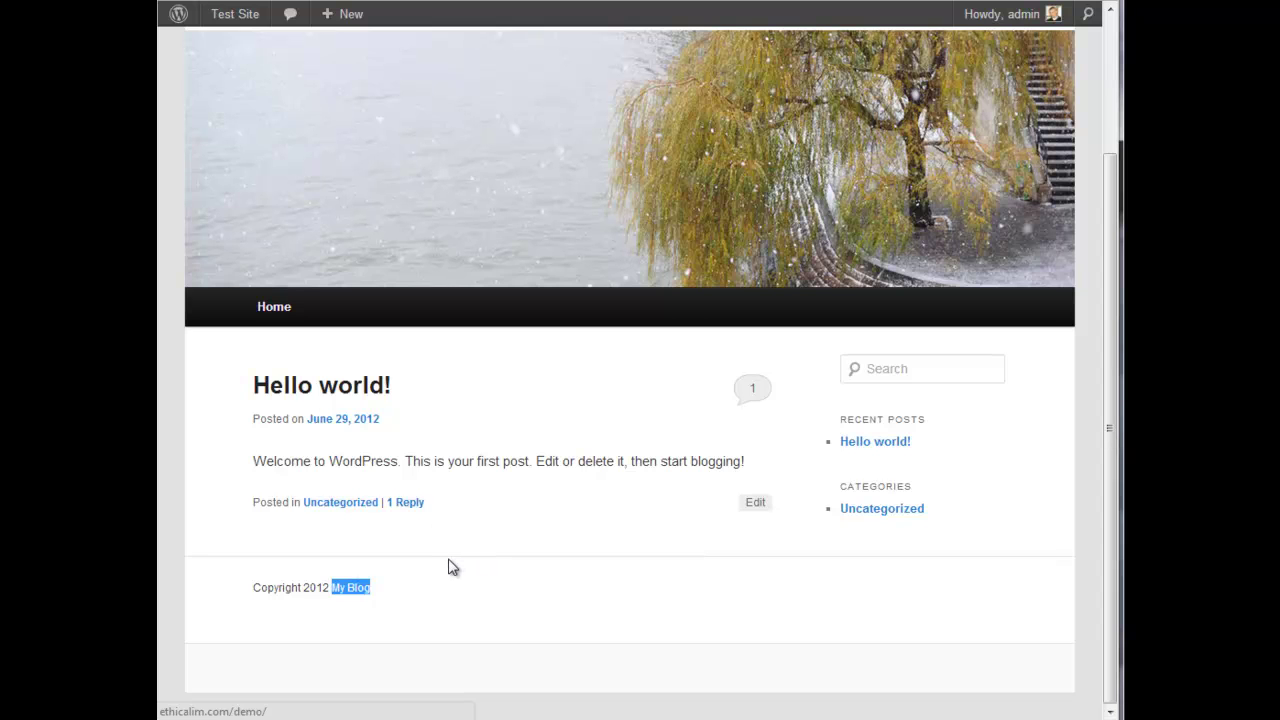
pyautogui.click(333, 588)
pyautogui.moveTo(333, 590); pyautogui.dragTo(370, 590)
pyautogui.moveTo(252, 590); pyautogui.dragTo(370, 580)
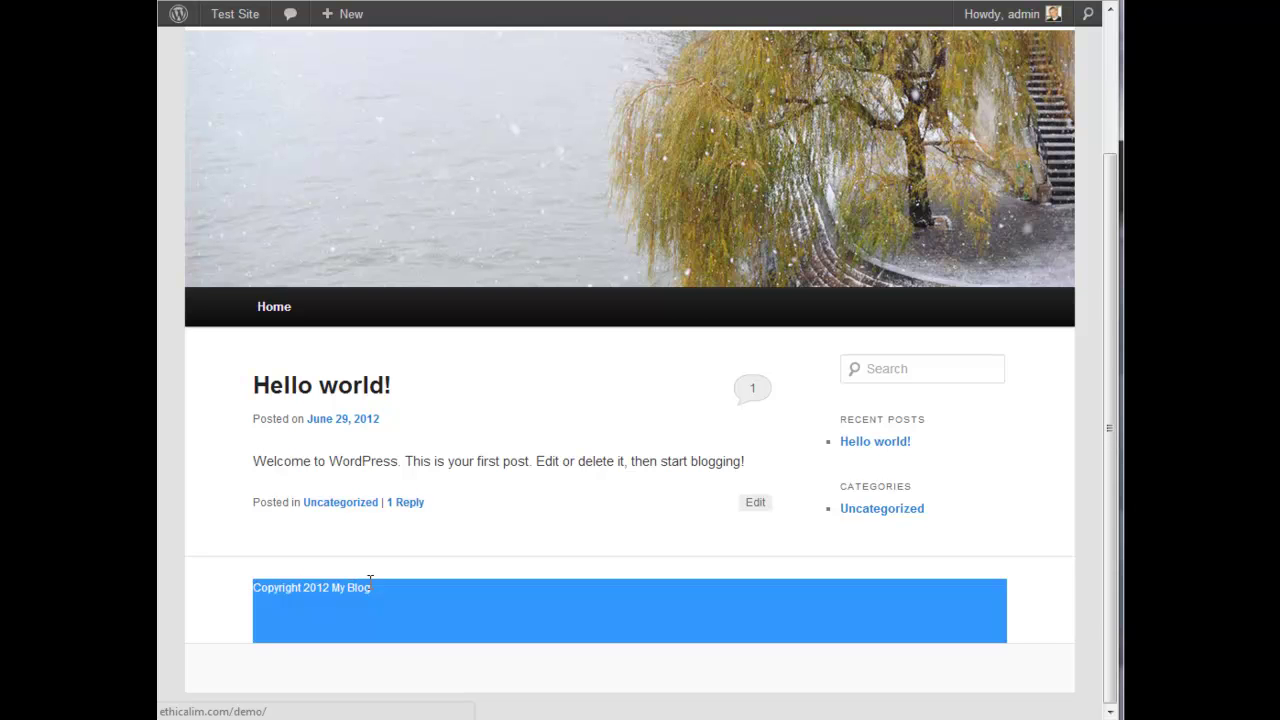
pyautogui.click(373, 579)
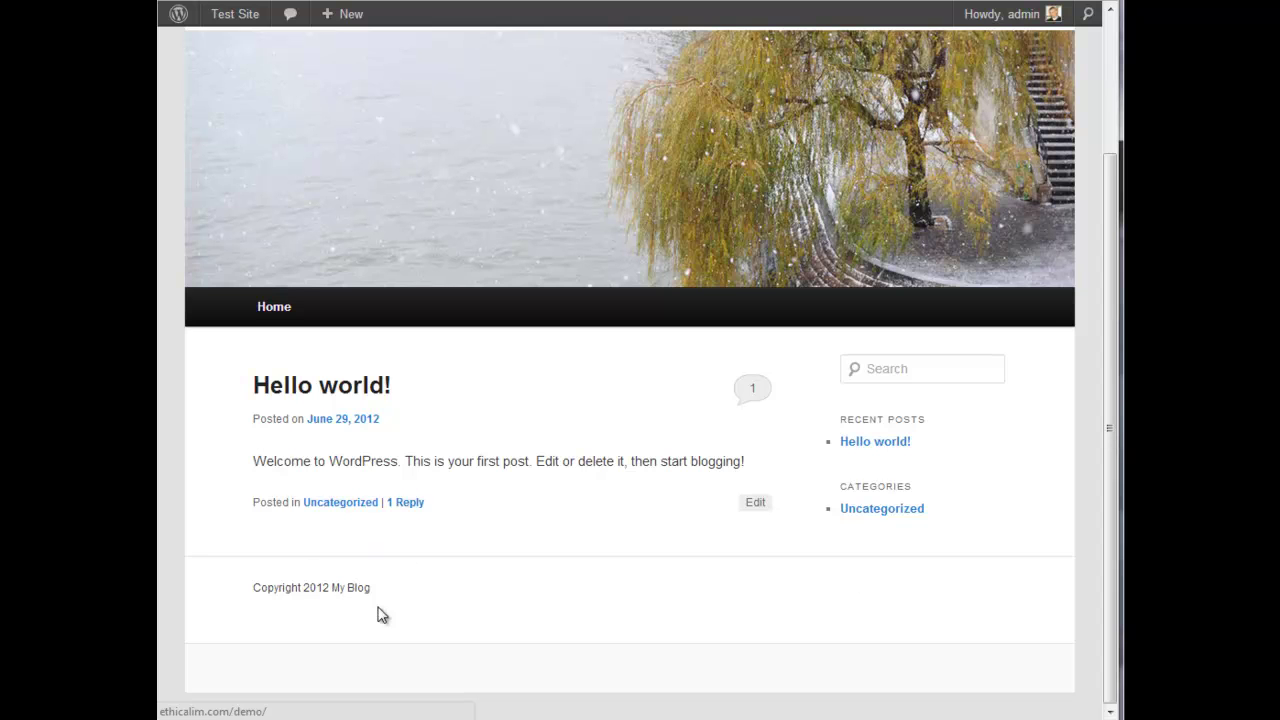
pyautogui.moveTo(262, 587); pyautogui.dragTo(372, 588)
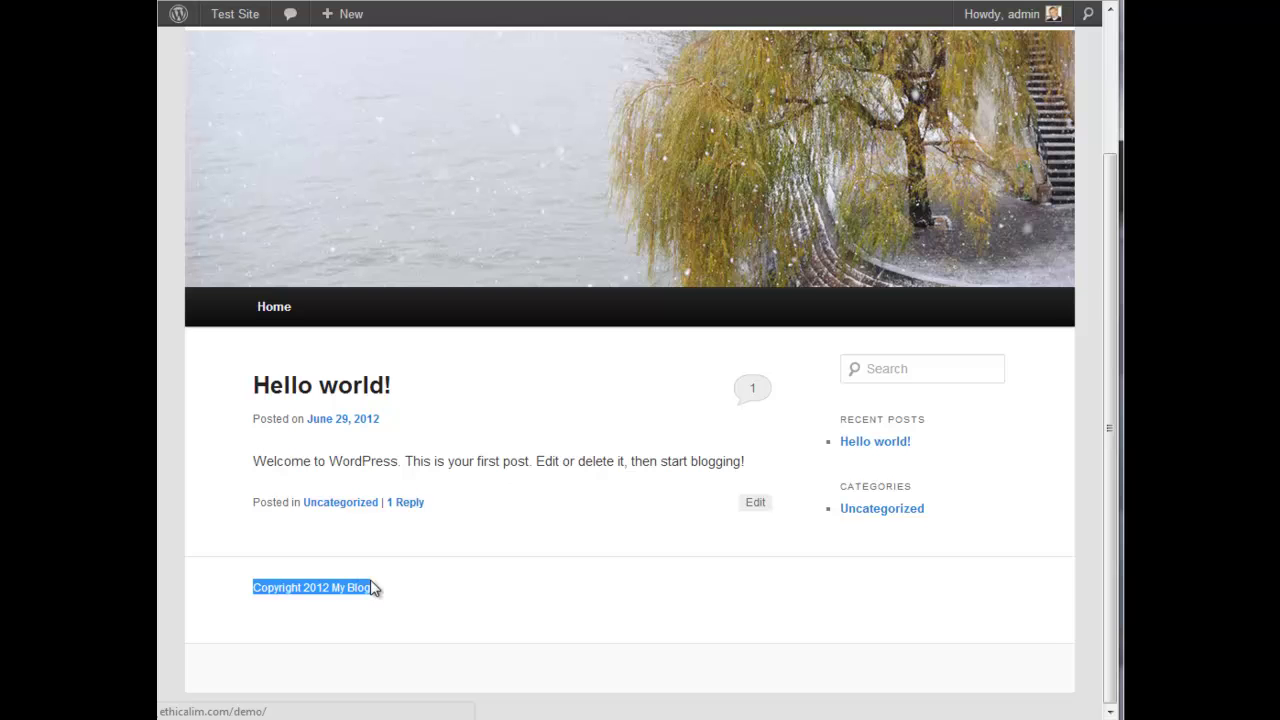
pyautogui.click(476, 596)
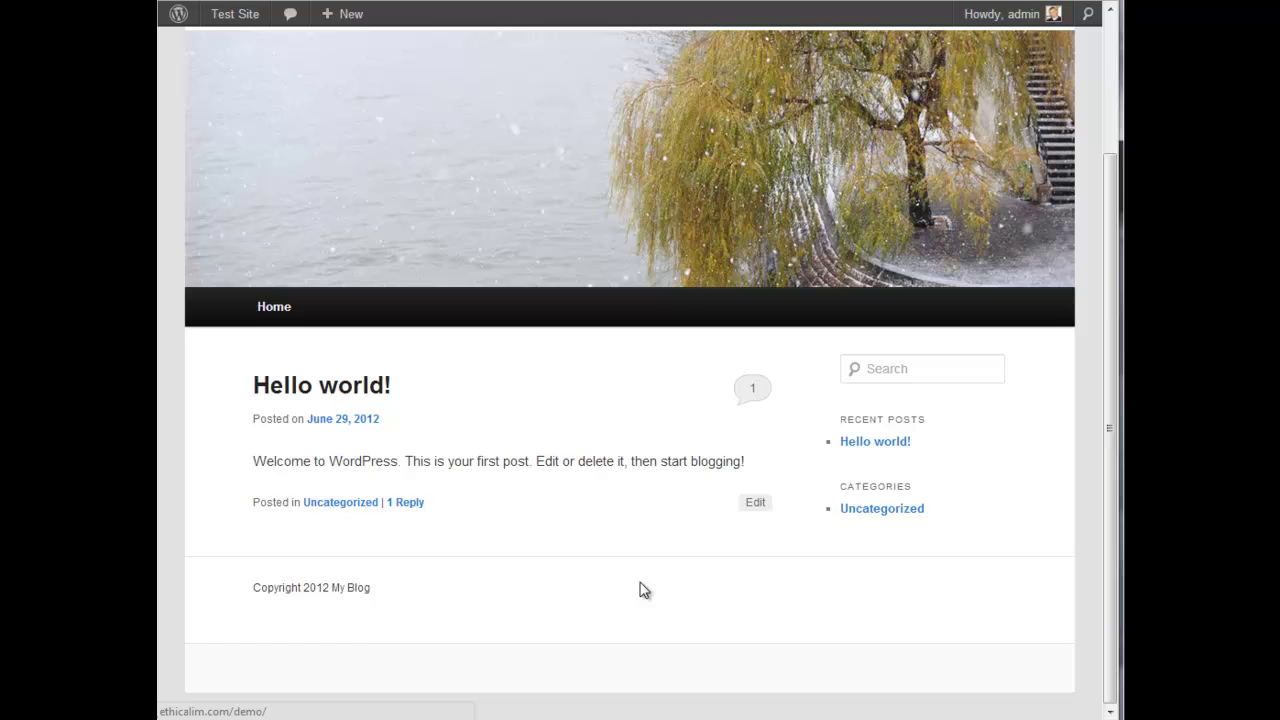
pyautogui.scroll(2, 680, 568)
pyautogui.scroll(-2, 686, 568)
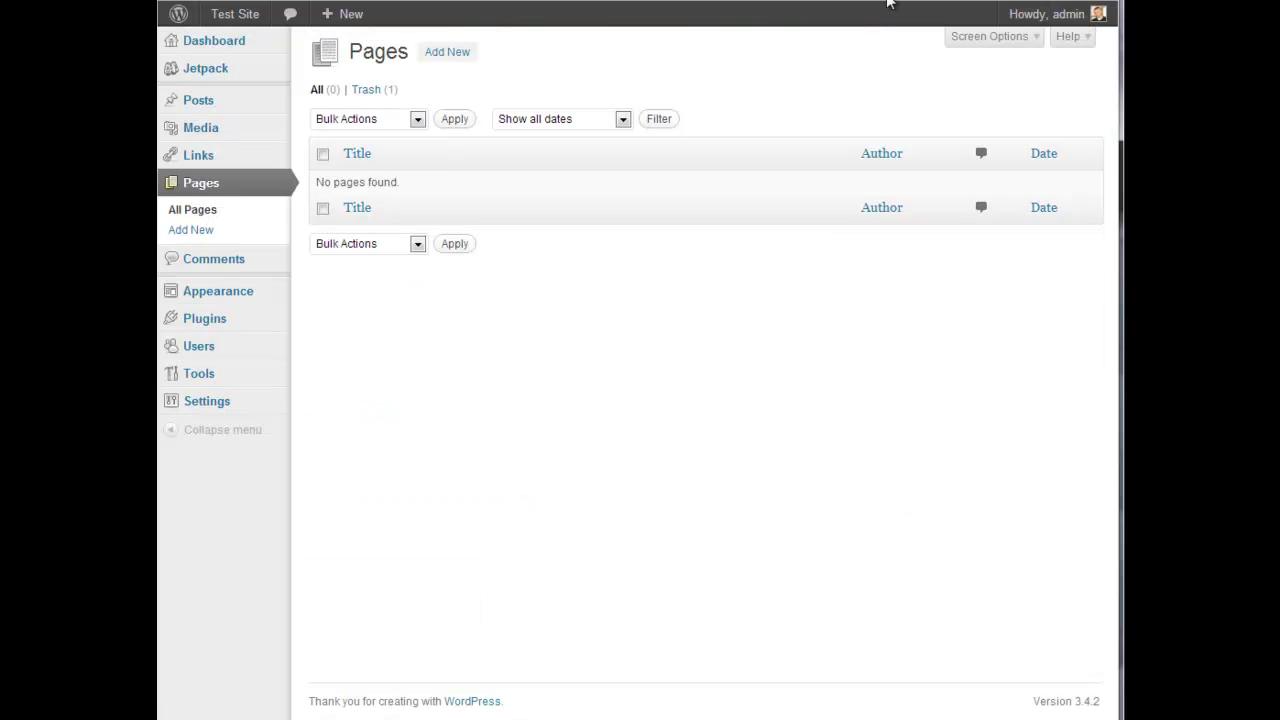
# Open the Widgets settings and review the available widgets and the sidebar areas.
pyautogui.moveTo(222, 298)
pyautogui.click(345, 311)
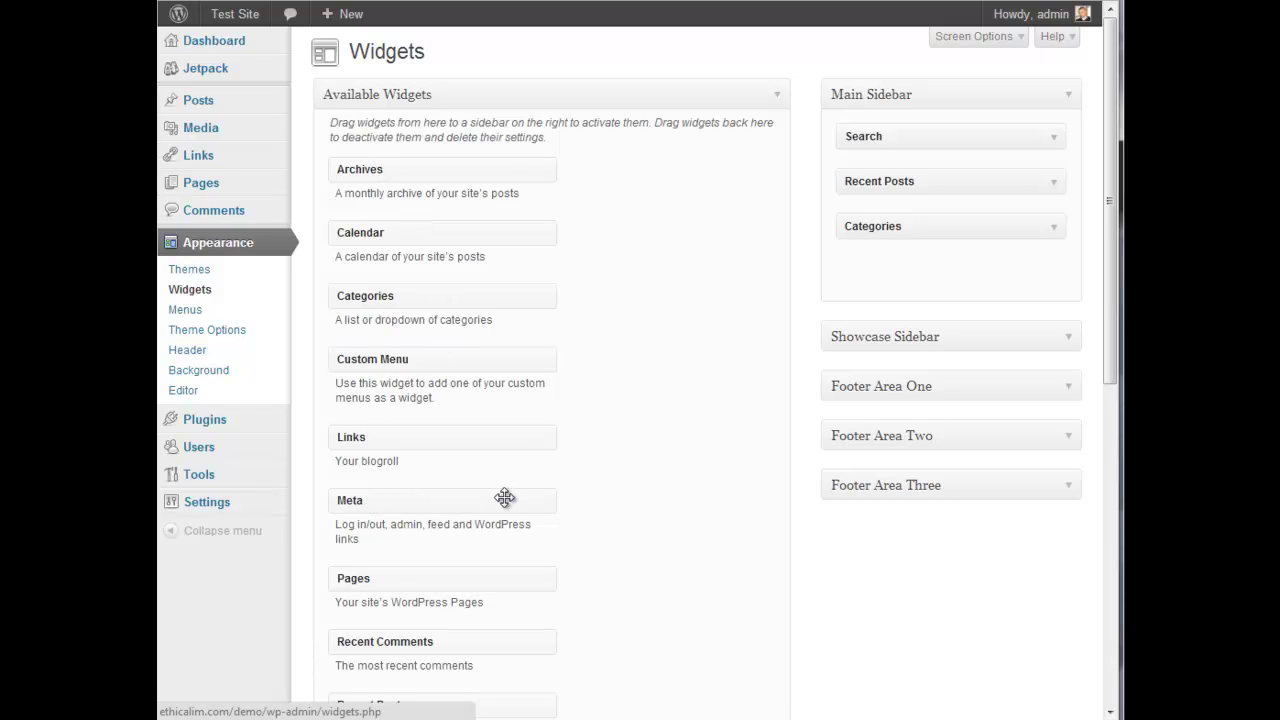
pyautogui.scroll(-4, 504, 497)
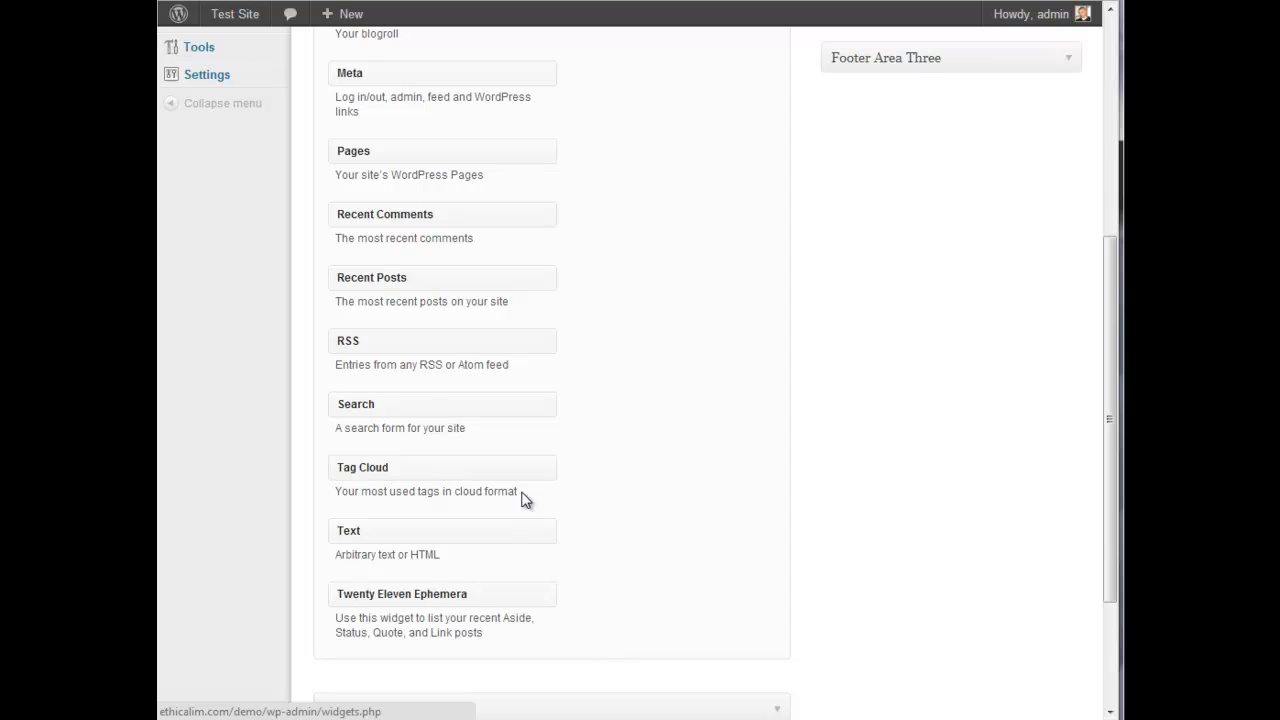
pyautogui.scroll(4, 523, 497)
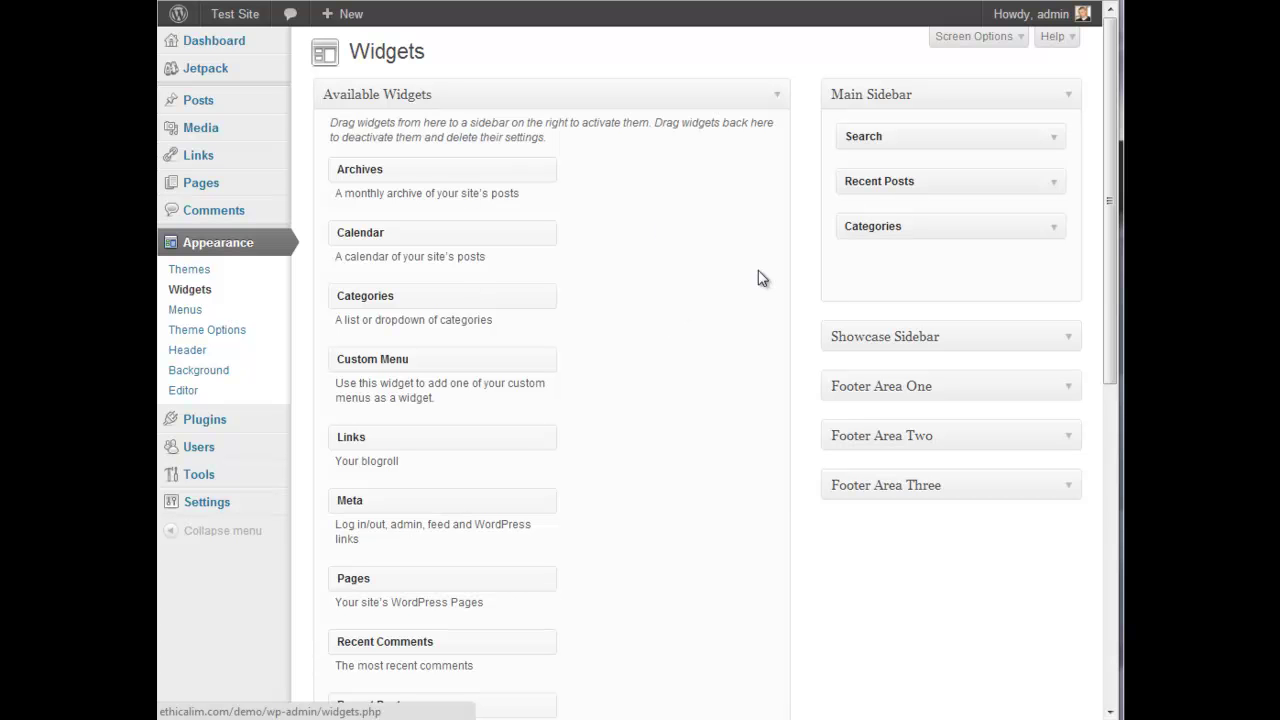
# Return to the site's home page and examine the date line and the category and reply line of the Hello world! post.
pyautogui.hotkey('ctrl', 'Tab')
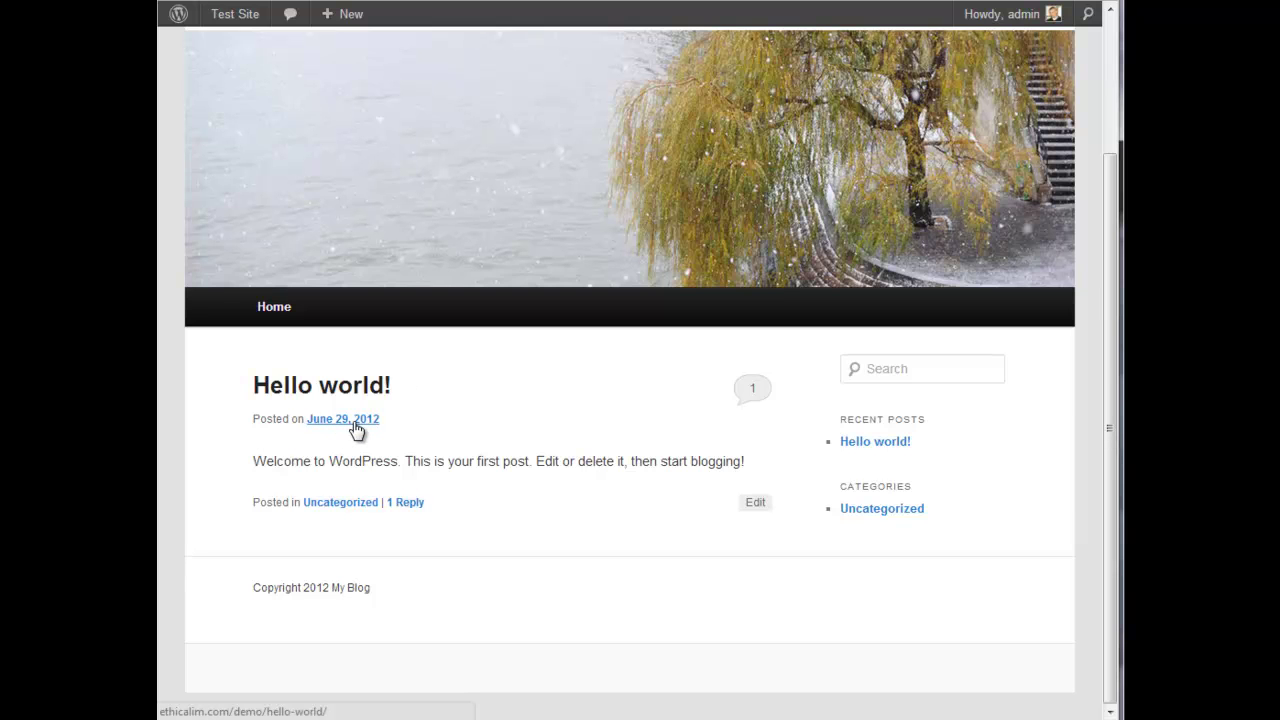
pyautogui.moveTo(357, 430)
pyautogui.moveTo(269, 418); pyautogui.dragTo(409, 425)
pyautogui.moveTo(380, 427)
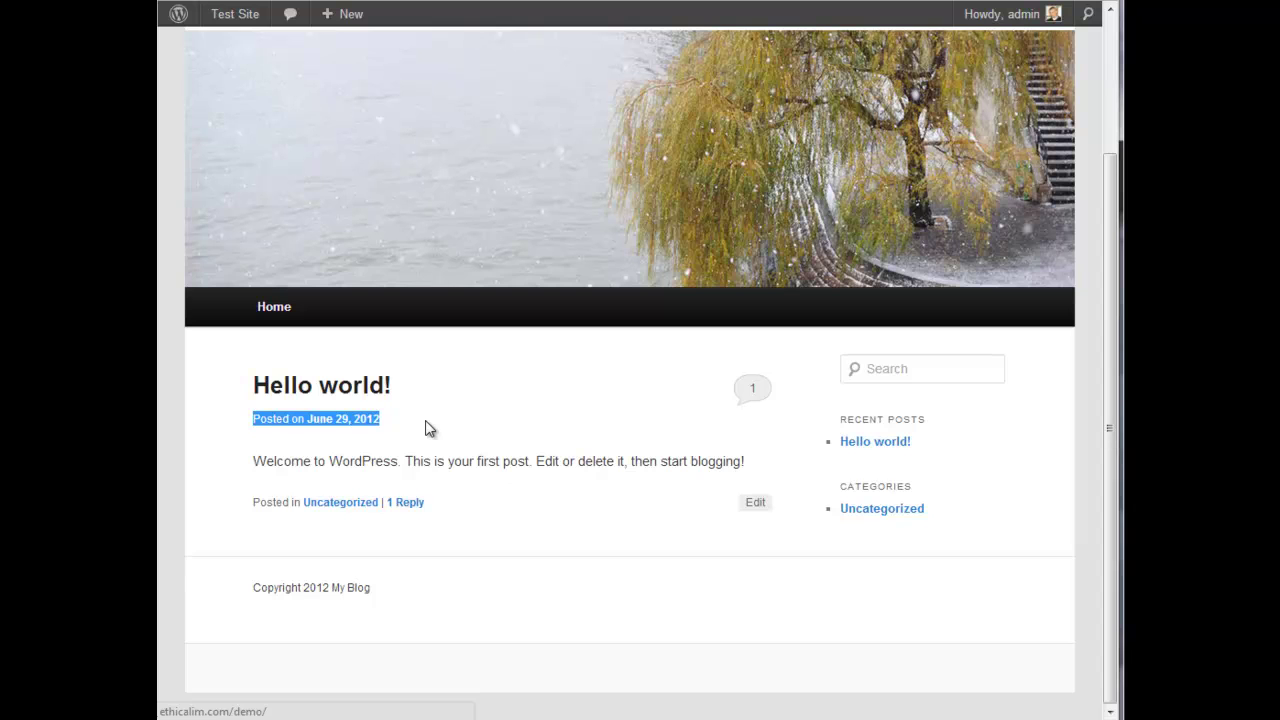
pyautogui.click(418, 423)
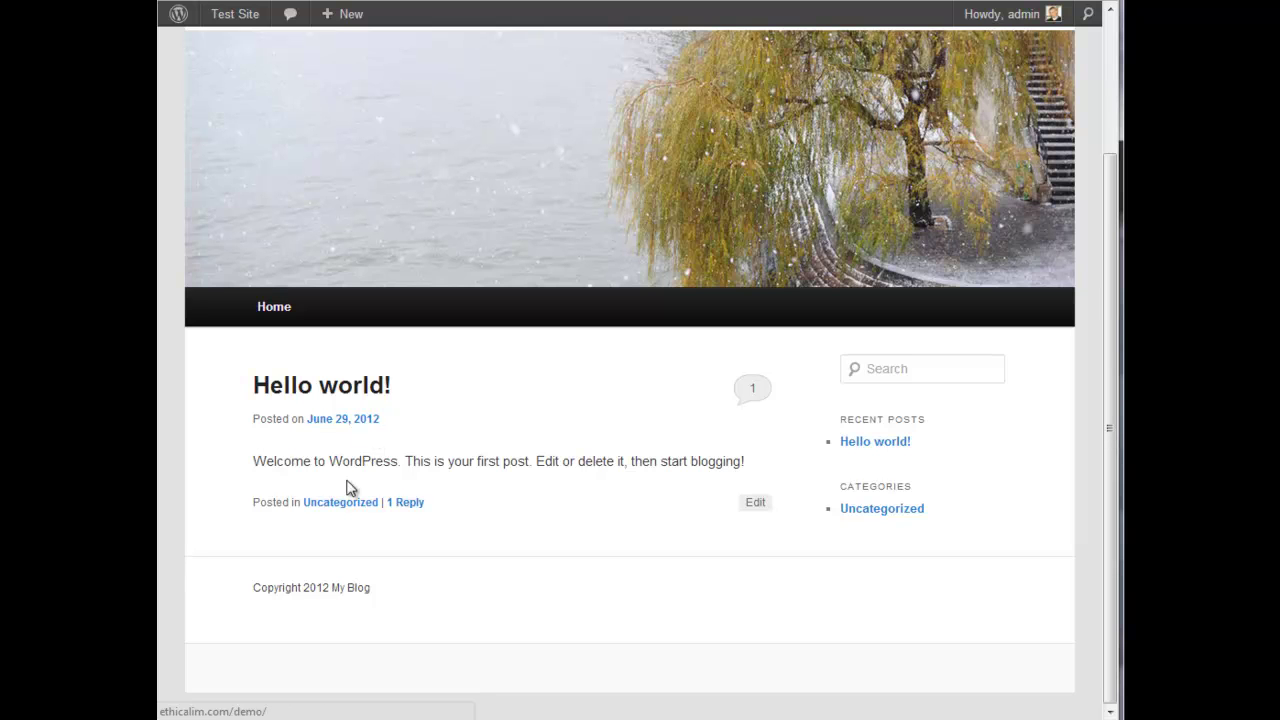
pyautogui.moveTo(253, 505); pyautogui.dragTo(428, 500)
pyautogui.click(273, 507)
# Open the Hello world! post and examine its date, author line, comment and reply form.
pyautogui.click(295, 391)
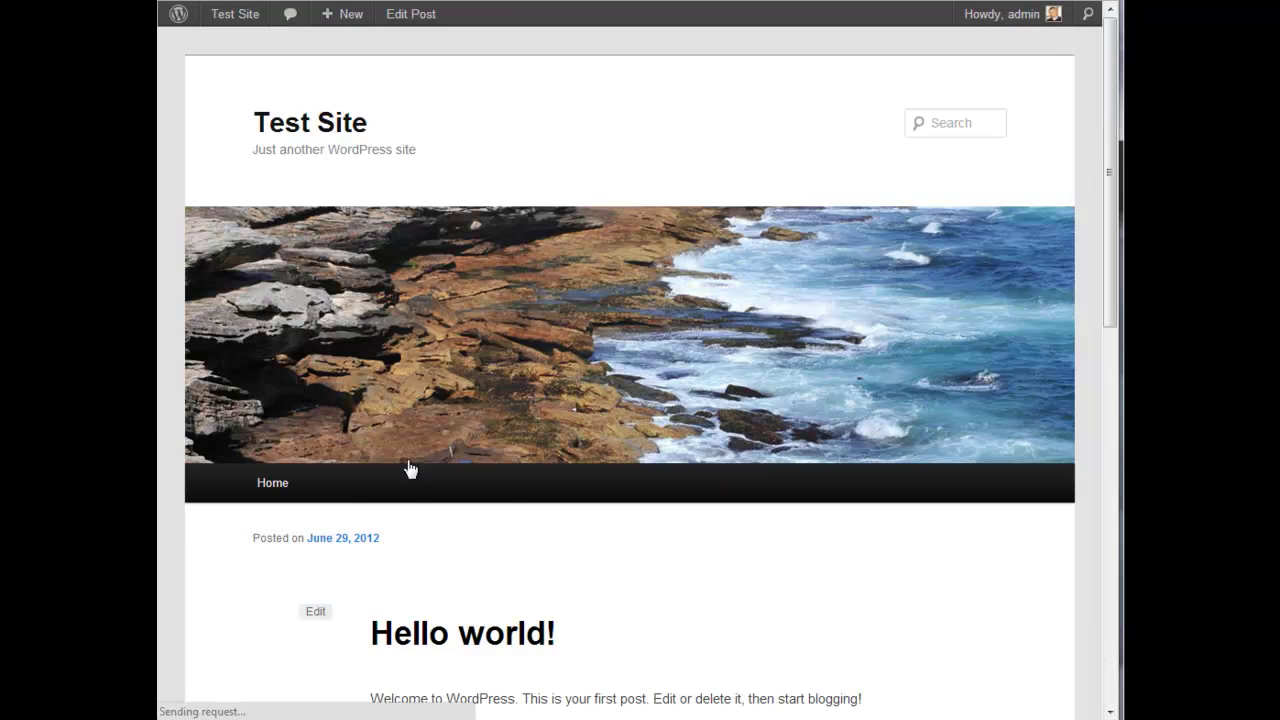
pyautogui.scroll(-6, 480, 425)
pyautogui.scroll(6, 497, 408)
pyautogui.scroll(-6, 605, 540)
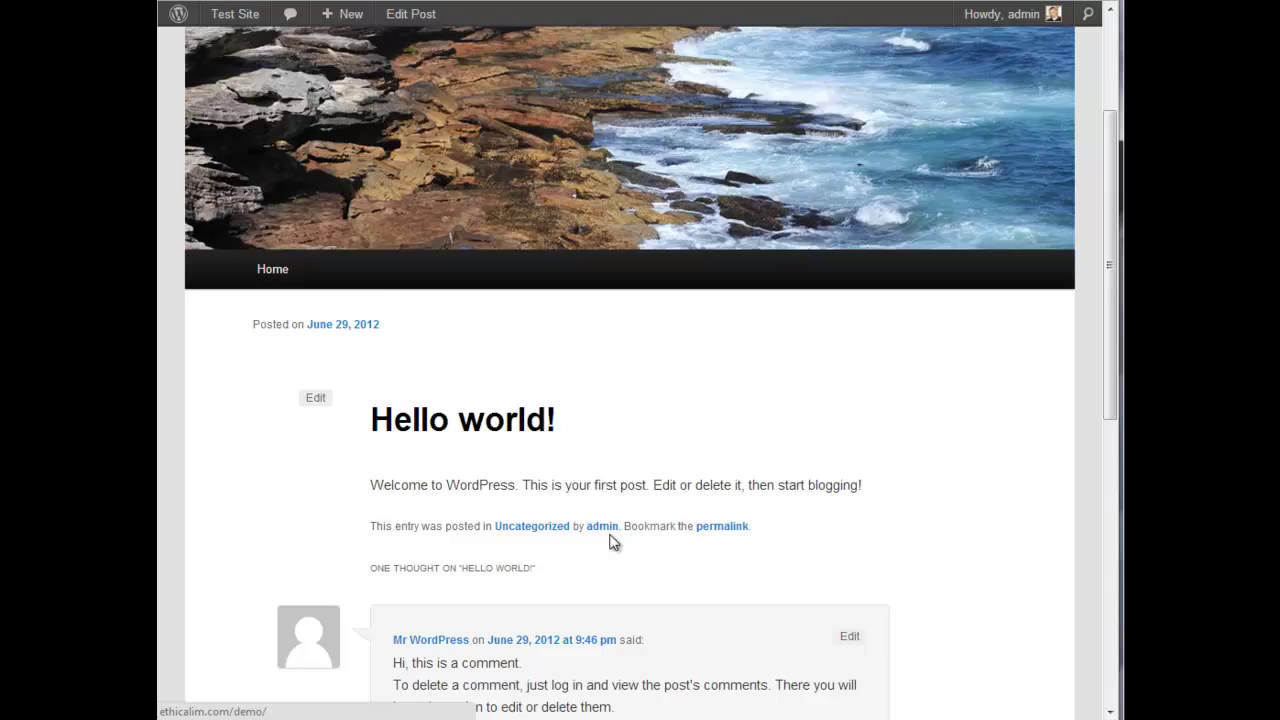
pyautogui.scroll(2, 480, 370)
pyautogui.scroll(2, 435, 355)
pyautogui.scroll(-2, 445, 420)
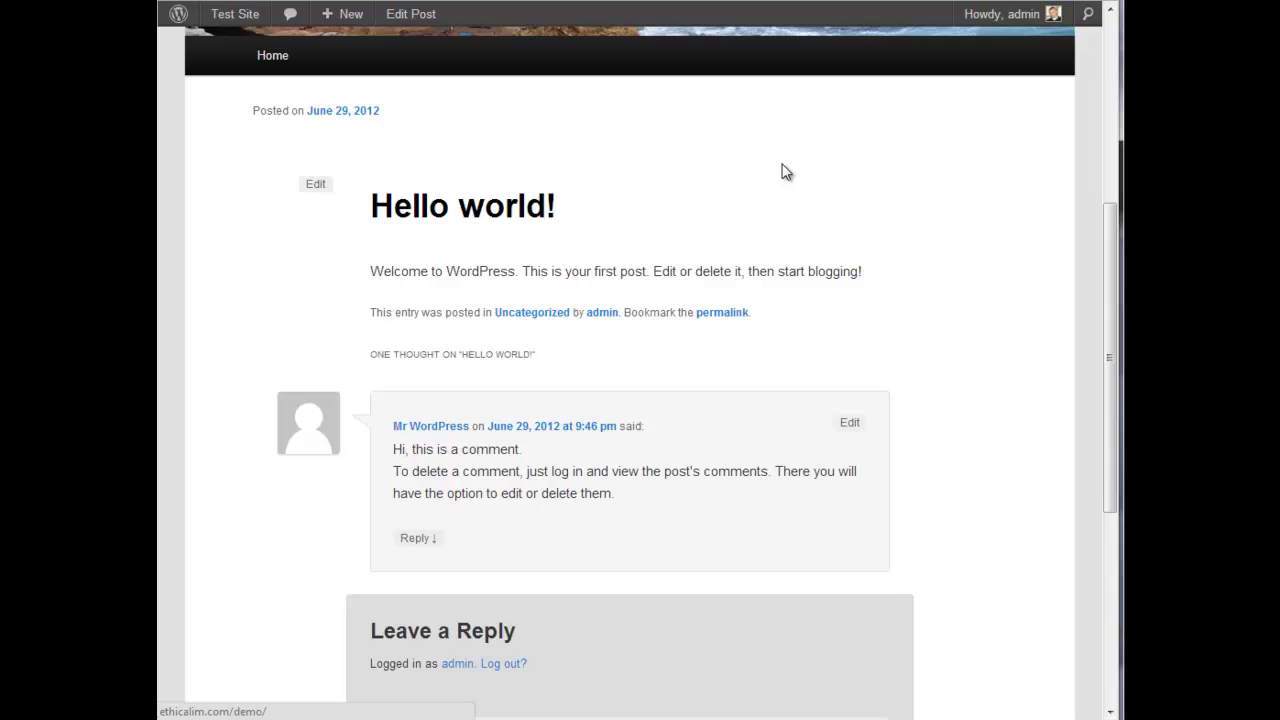
pyautogui.scroll(-2, 680, 506)
pyautogui.scroll(2, 413, 332)
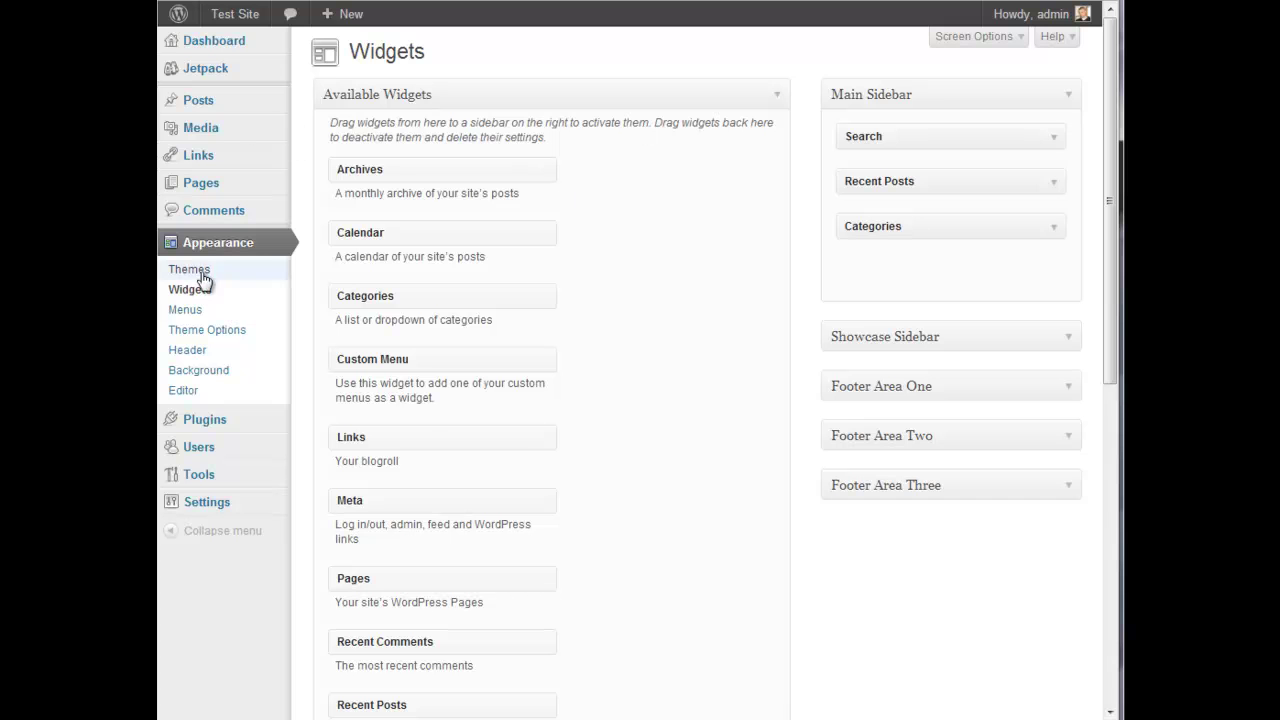
# Search for new plugins with the keyword "related posts" and highlight Related Posts via Taxonomies in the results.
pyautogui.click(197, 428)
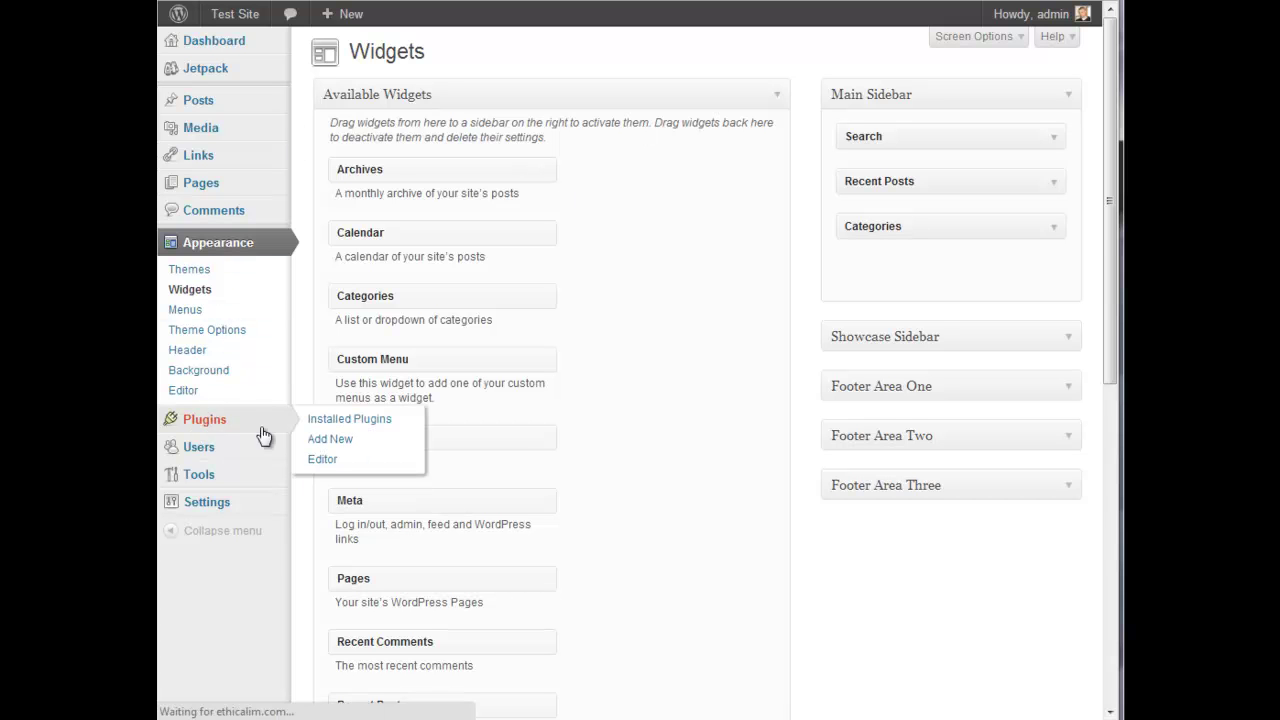
pyautogui.click(340, 440)
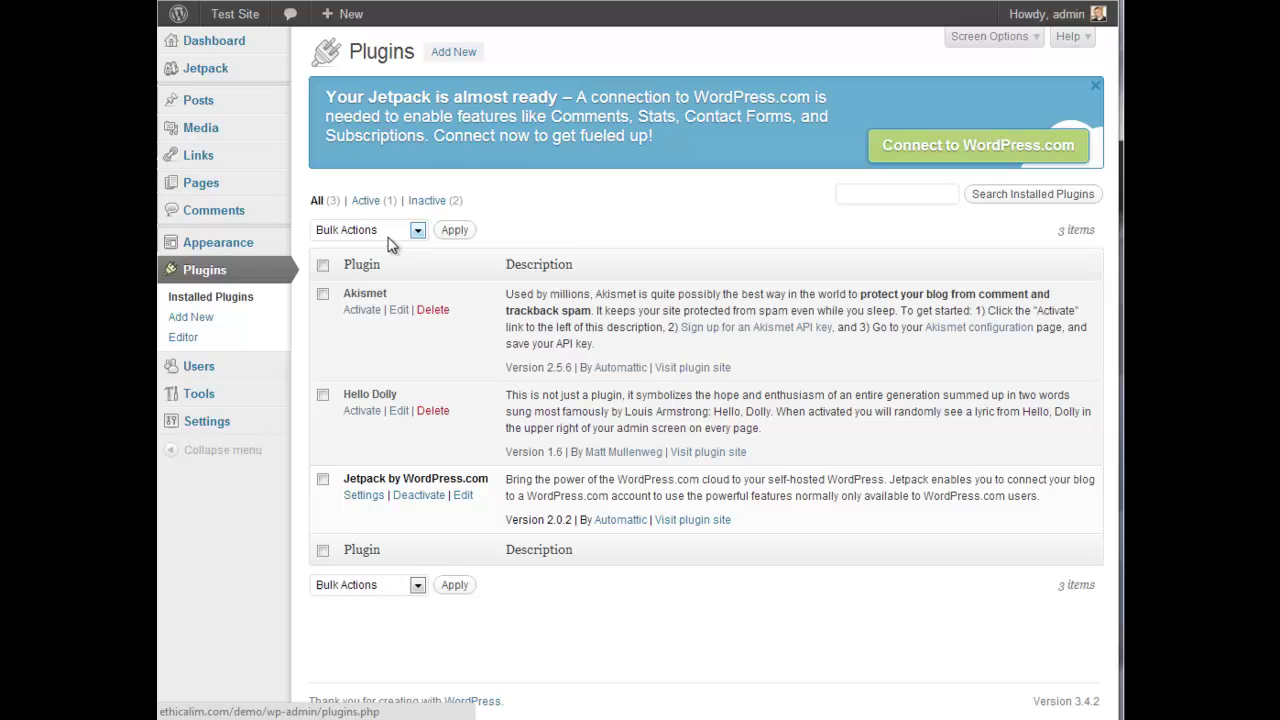
pyautogui.click(453, 53)
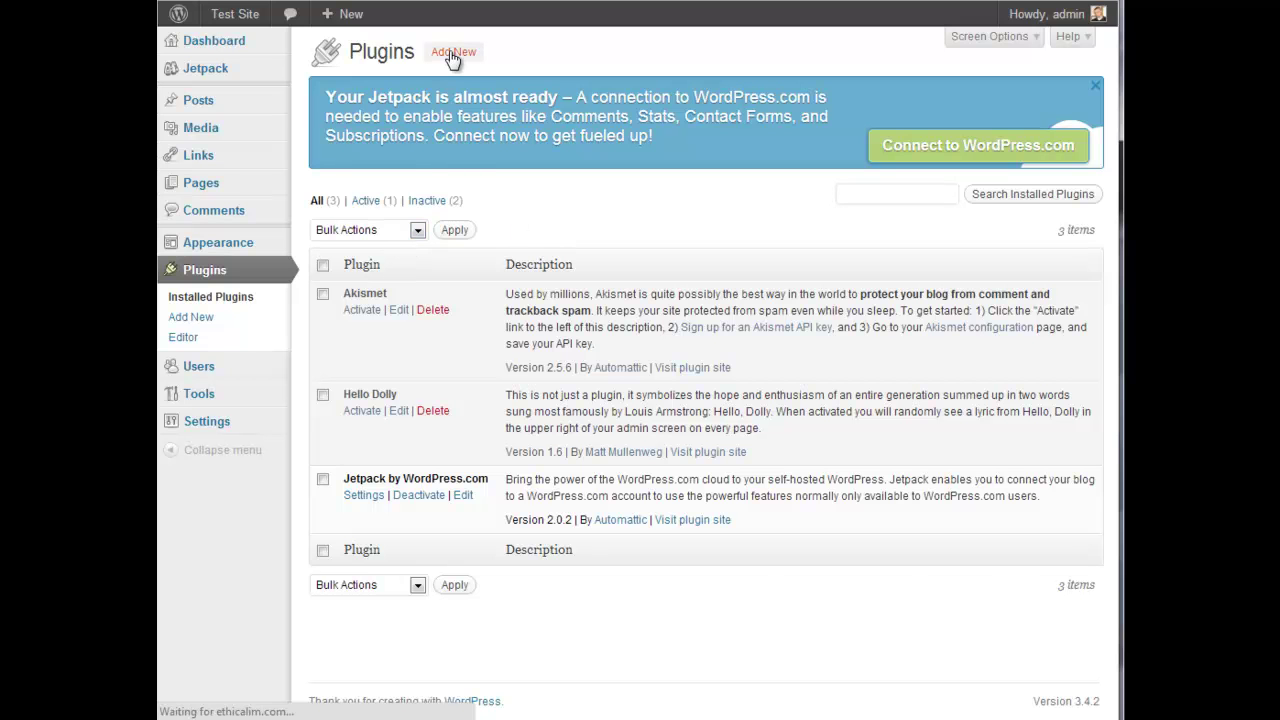
pyautogui.click(366, 203)
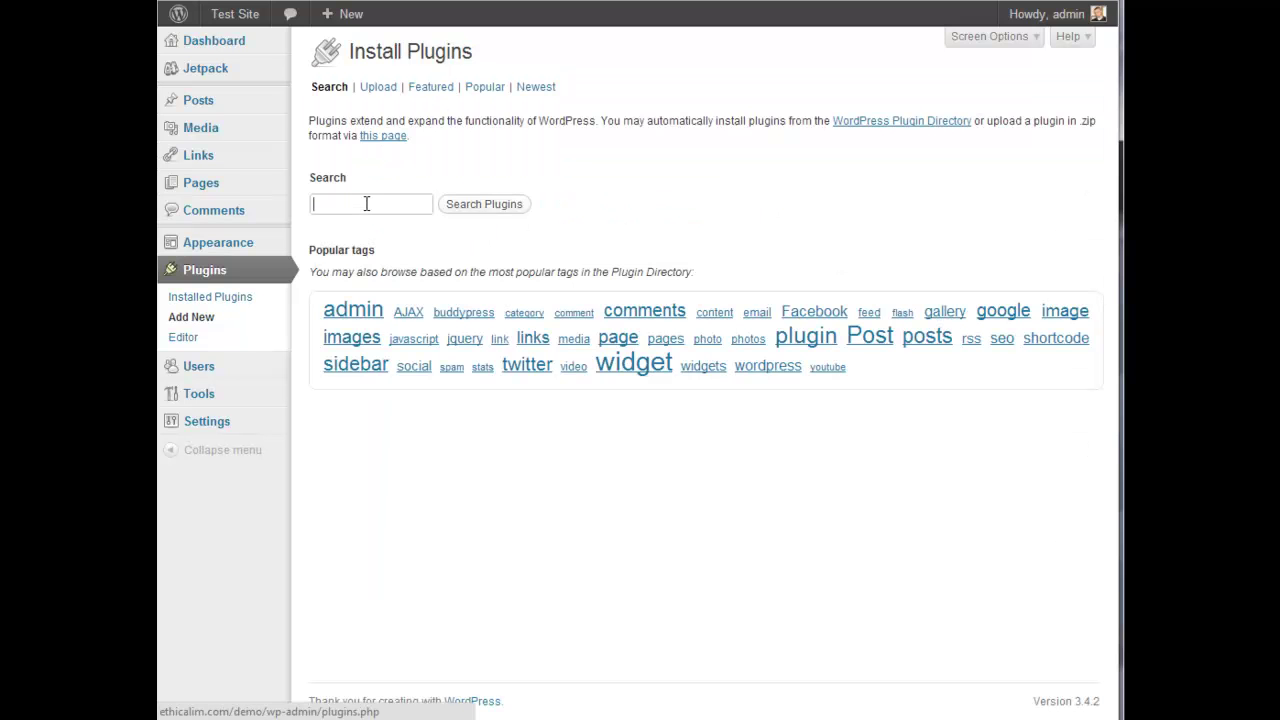
pyautogui.write('related')
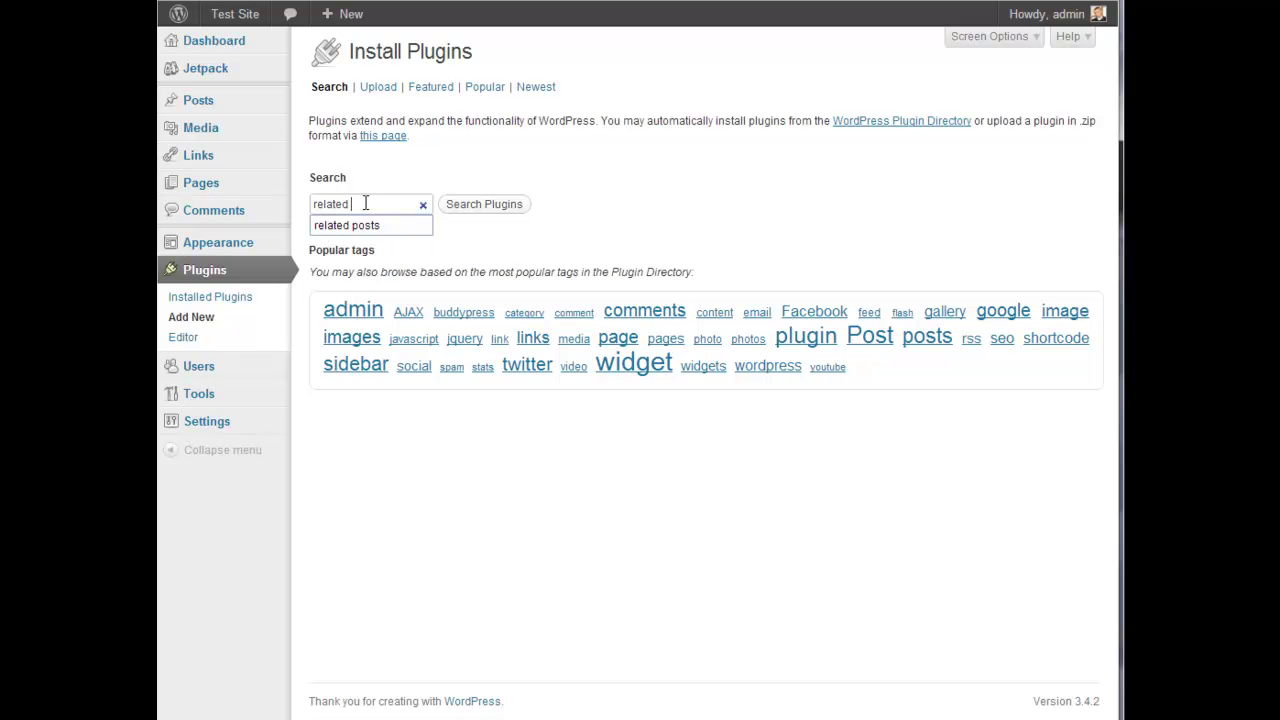
pyautogui.write(' posts')
pyautogui.press('Return')
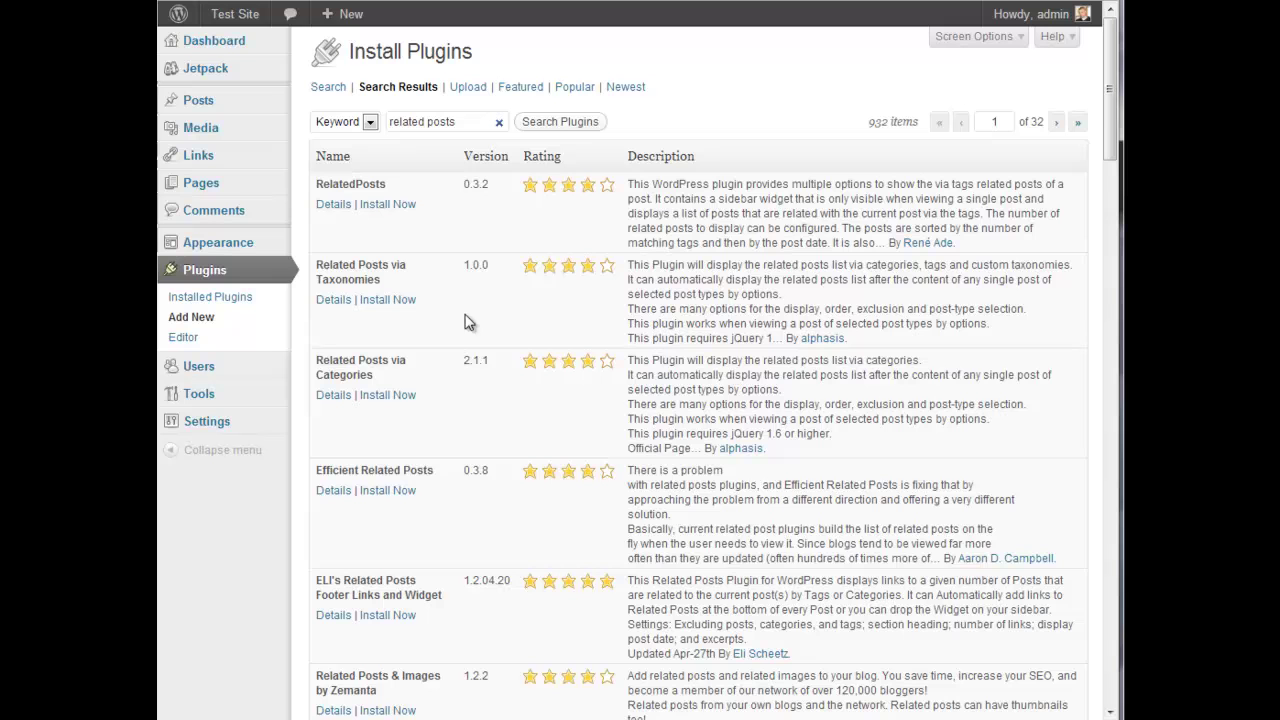
pyautogui.moveTo(320, 270); pyautogui.dragTo(390, 284)
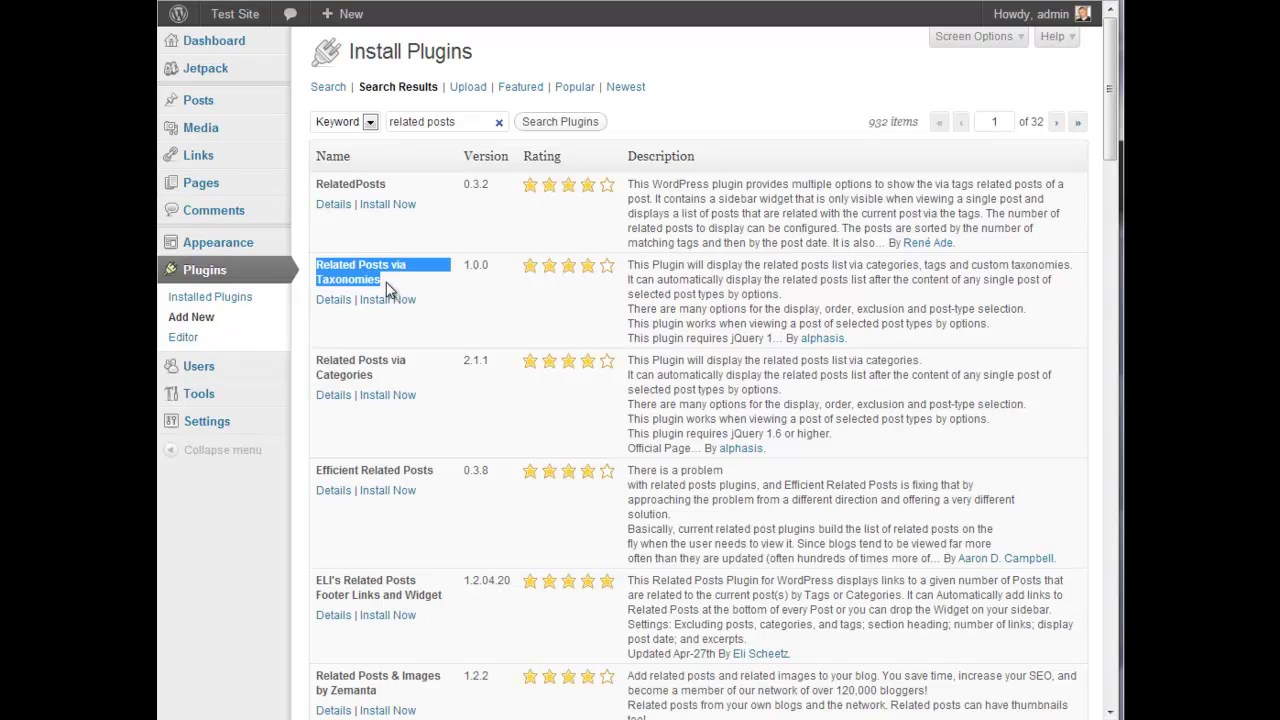
pyautogui.click(414, 286)
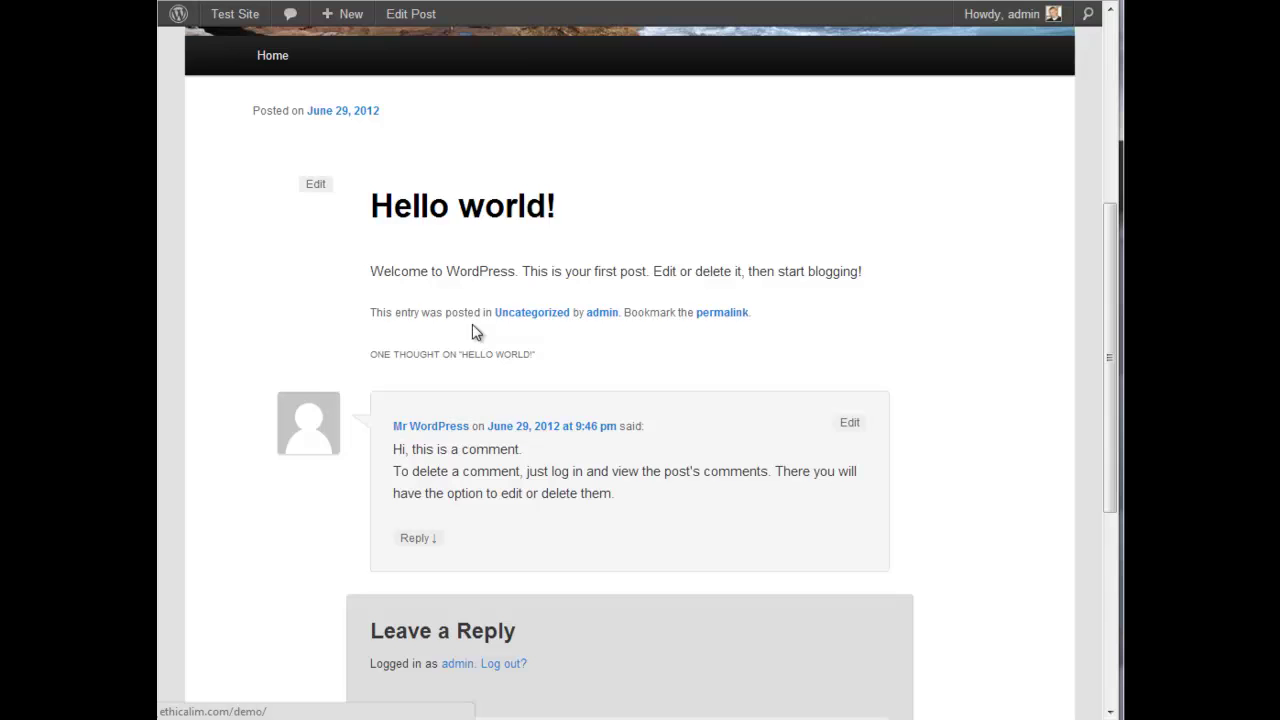
# Compare the layout of the Hello world! post page with the home page and its sidebar, switching between both pages.
pyautogui.scroll(-2, 838, 138)
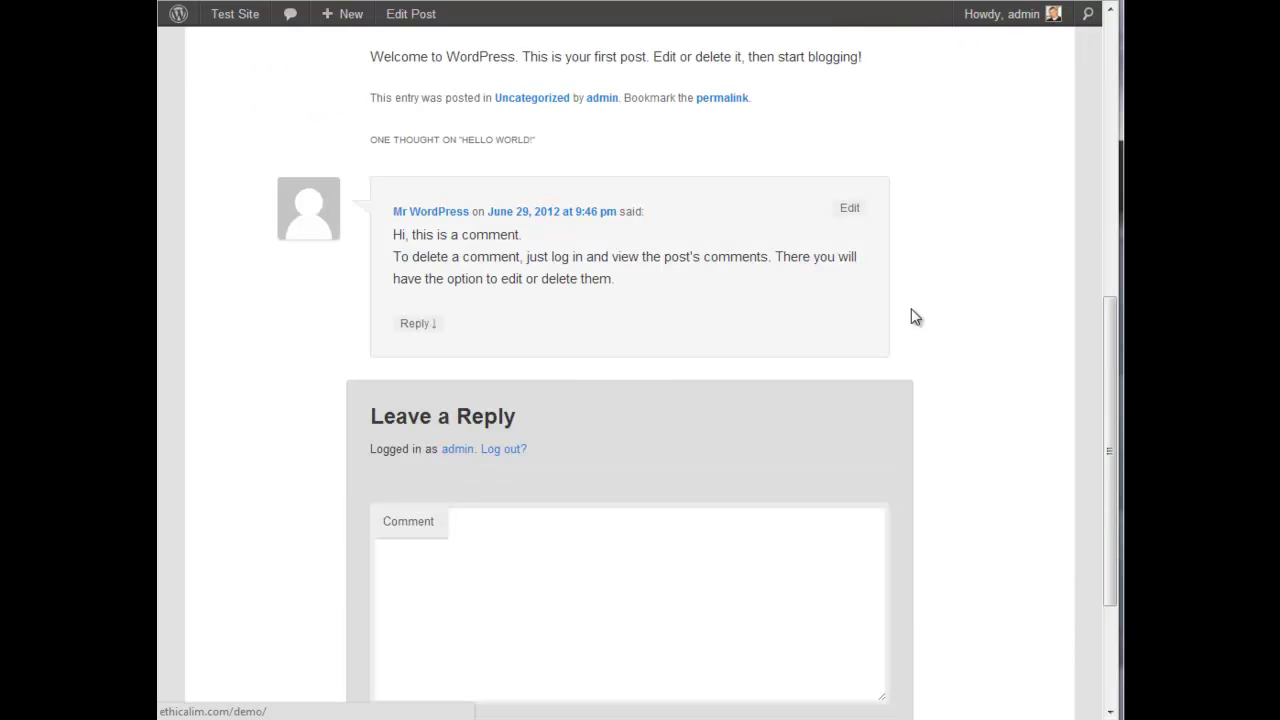
pyautogui.scroll(6, 960, 340)
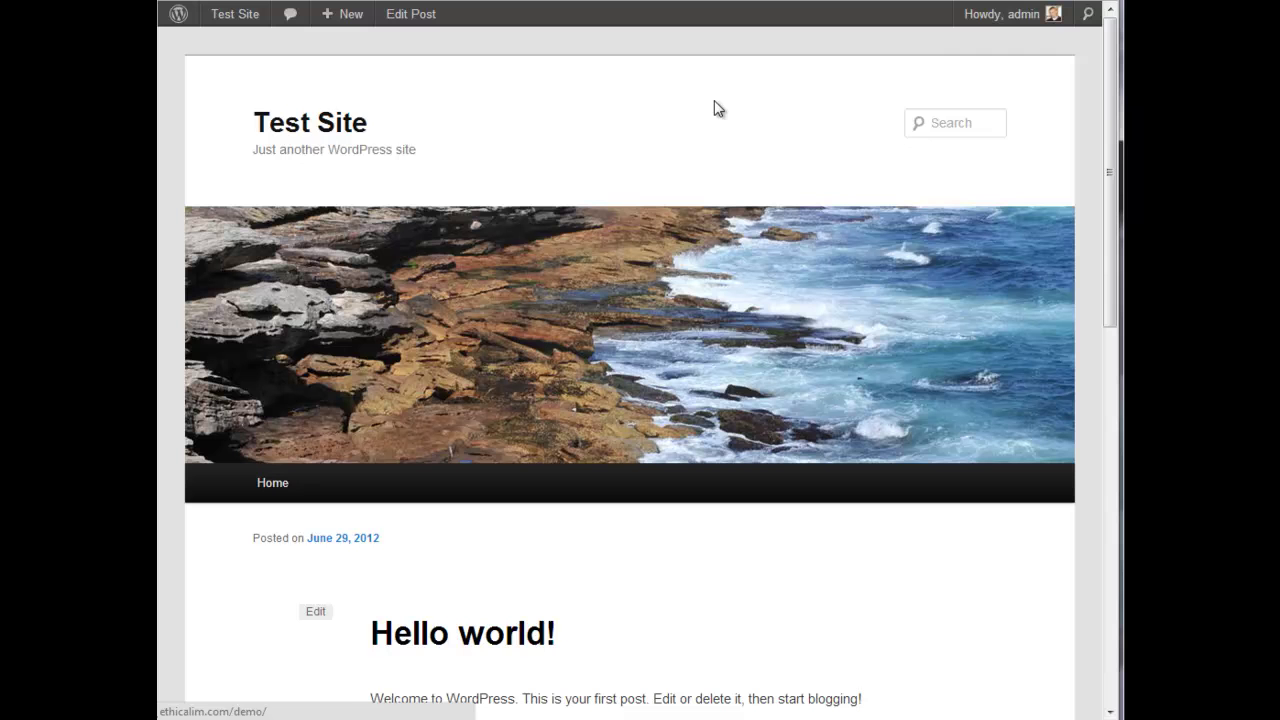
pyautogui.click(300, 127)
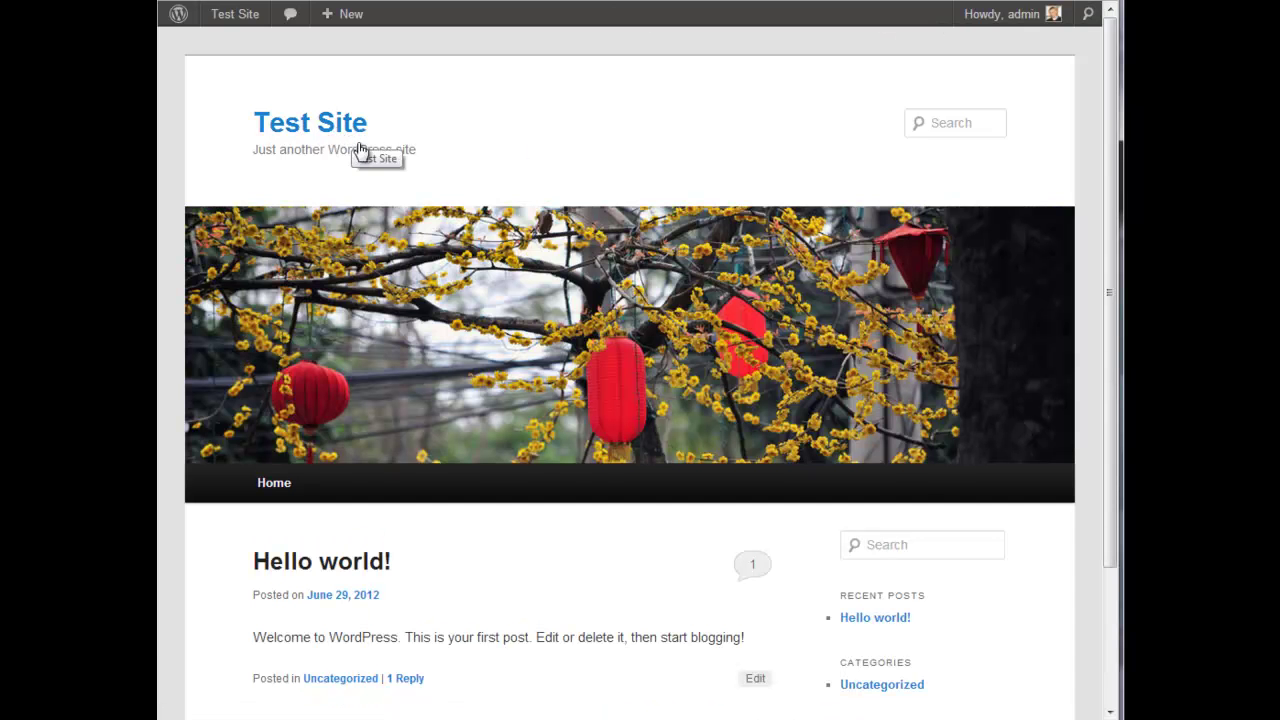
pyautogui.scroll(-3, 510, 152)
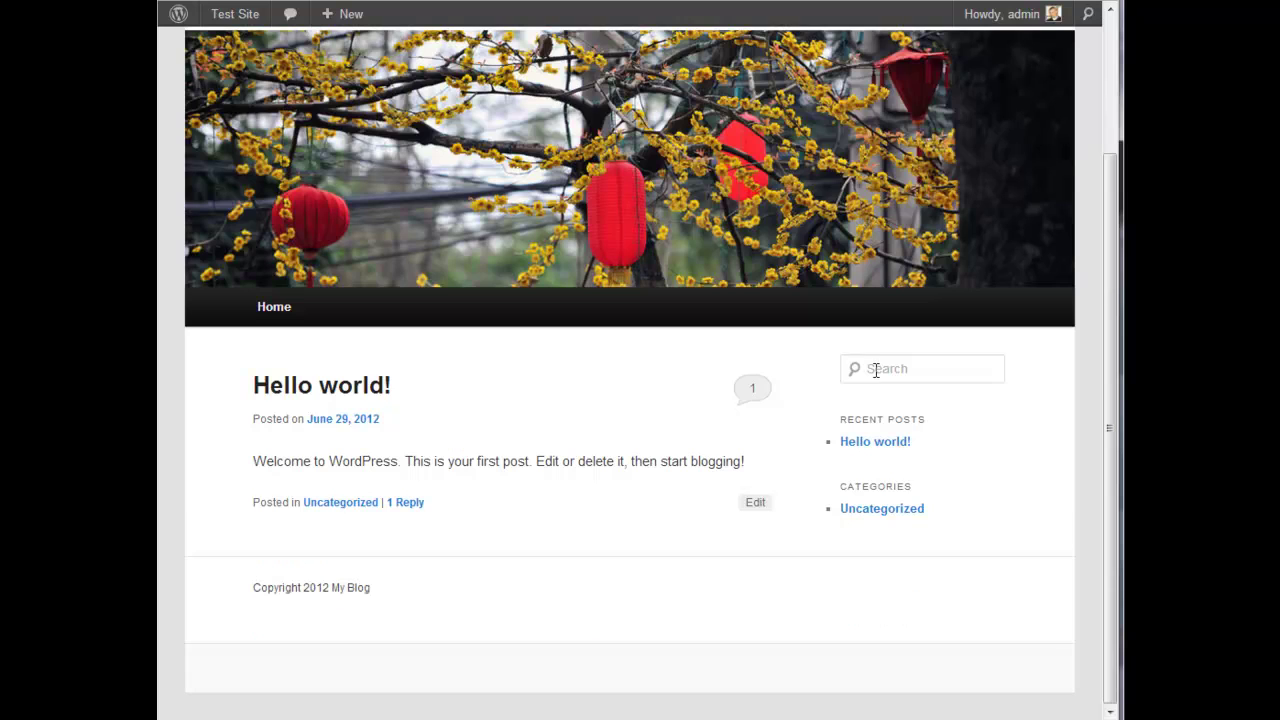
pyautogui.click(272, 388)
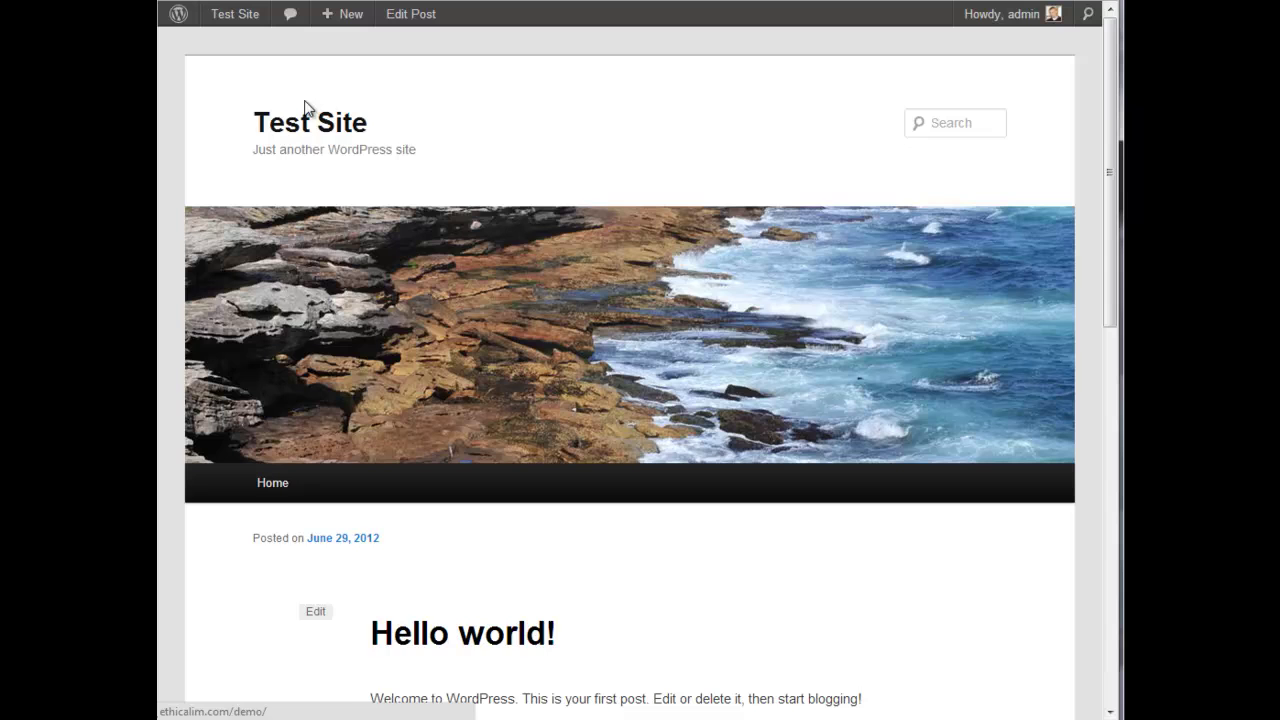
pyautogui.click(306, 114)
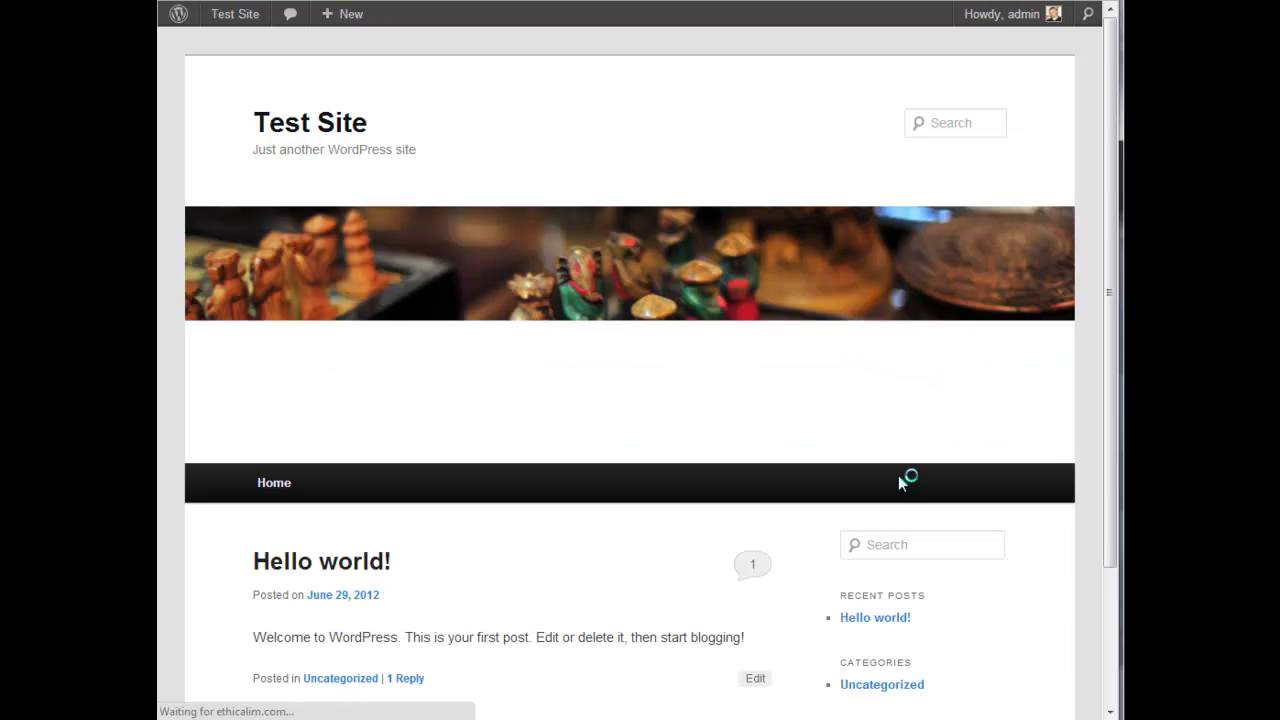
pyautogui.click(365, 572)
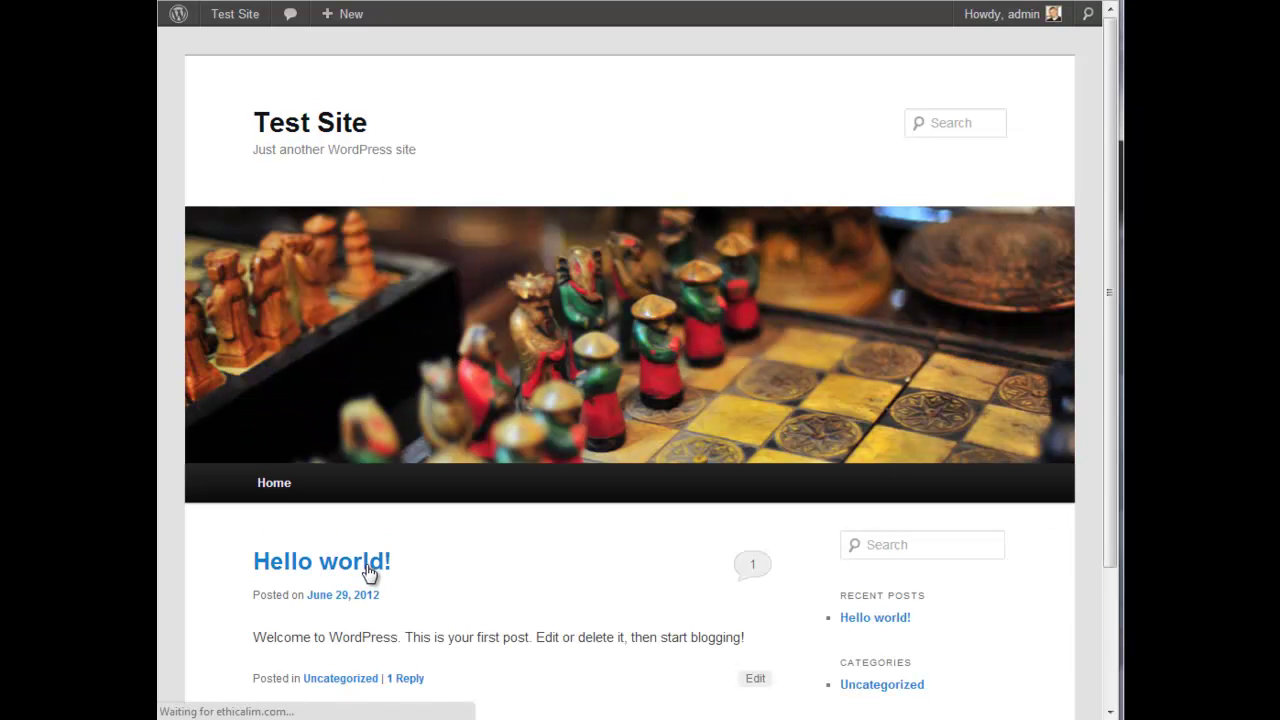
pyautogui.scroll(-6, 790, 520)
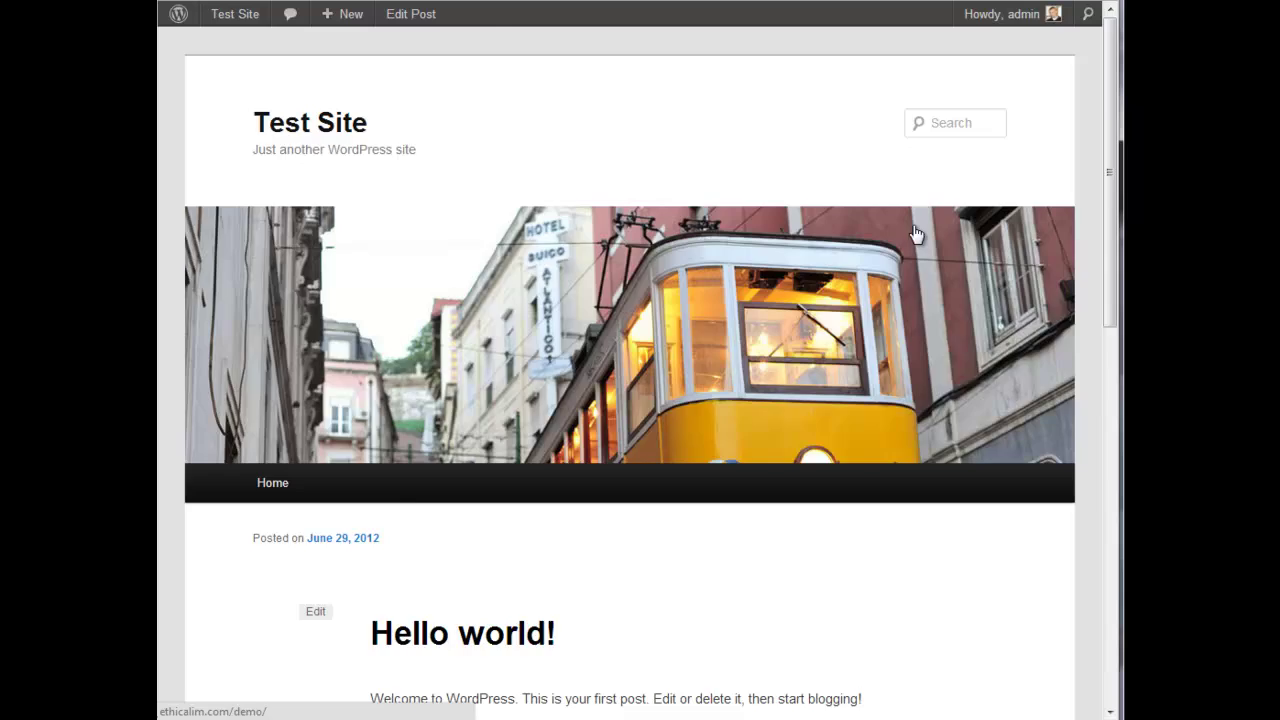
# Look over the Hello world! post page from header to reply form, and return to the site's home page.
pyautogui.scroll(-4, 916, 234)
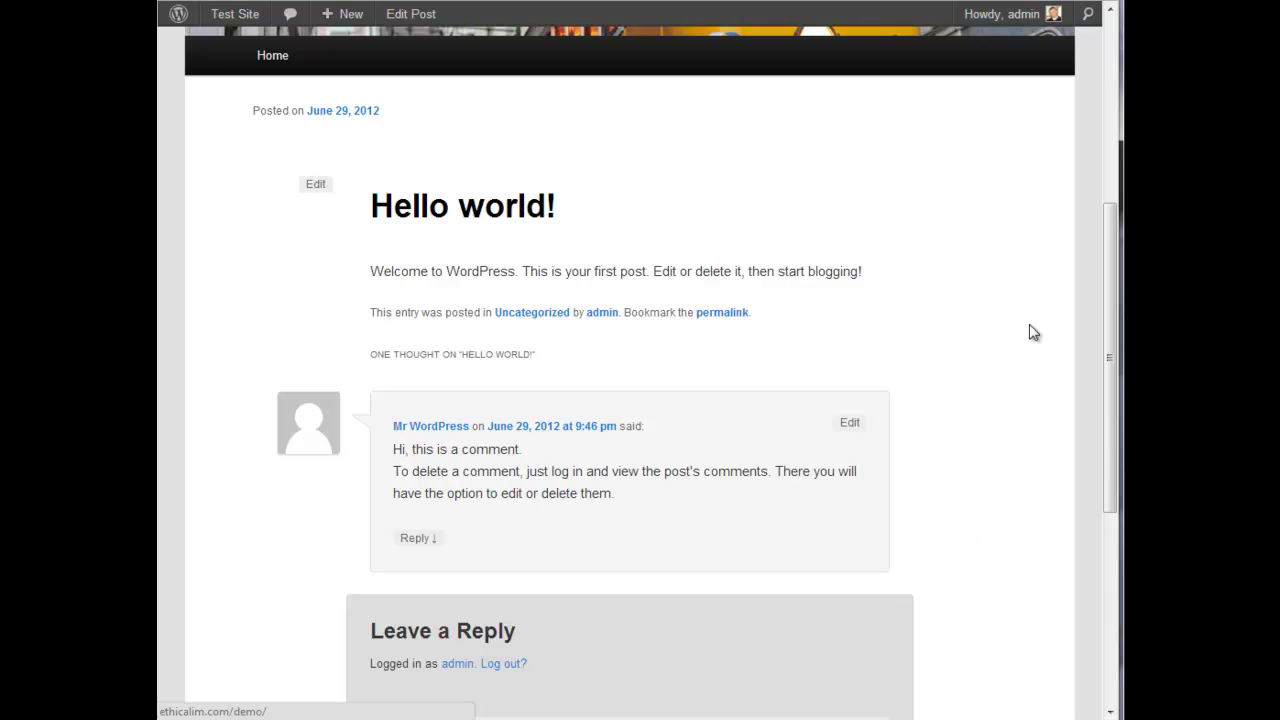
pyautogui.scroll(4, 889, 390)
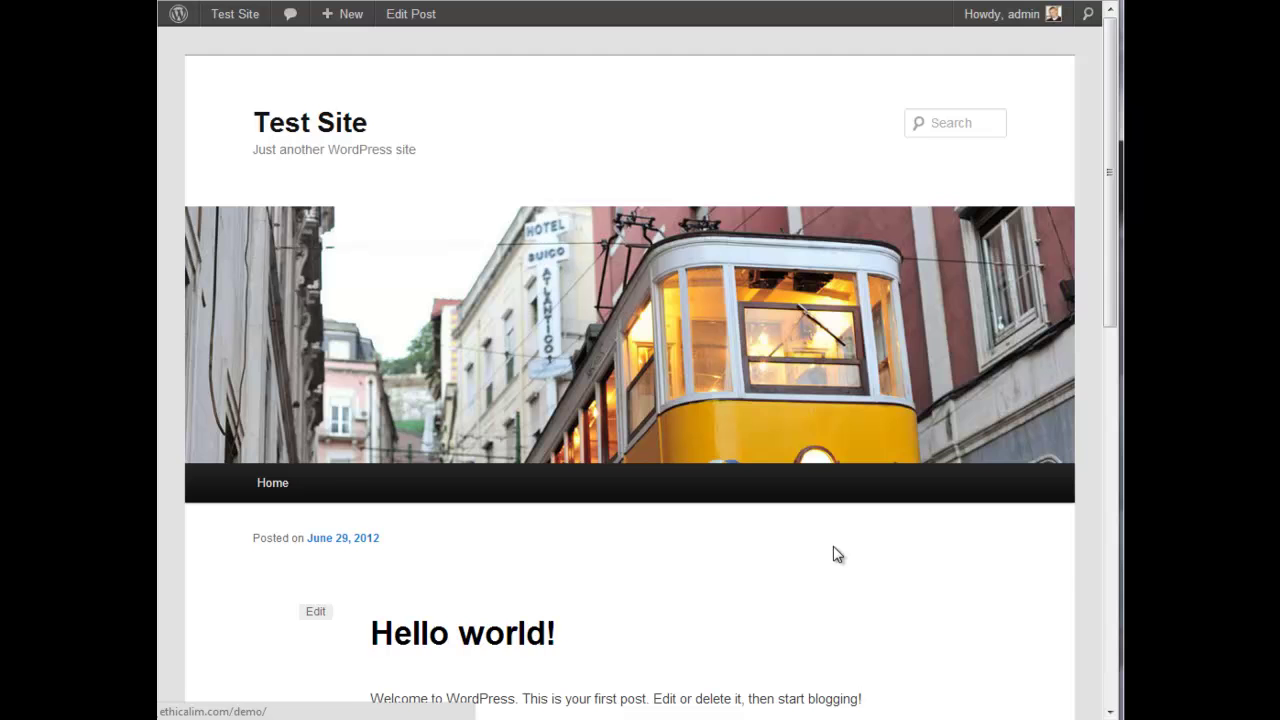
pyautogui.scroll(-9, 840, 551)
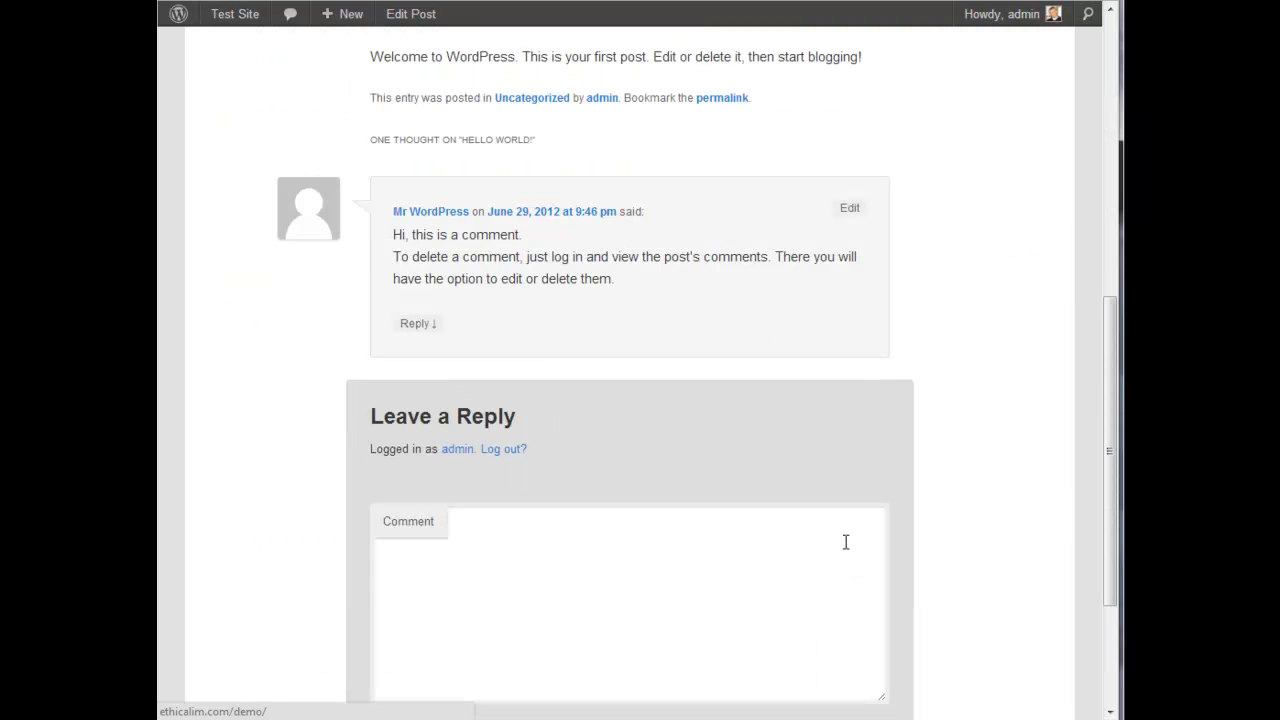
pyautogui.scroll(8, 851, 546)
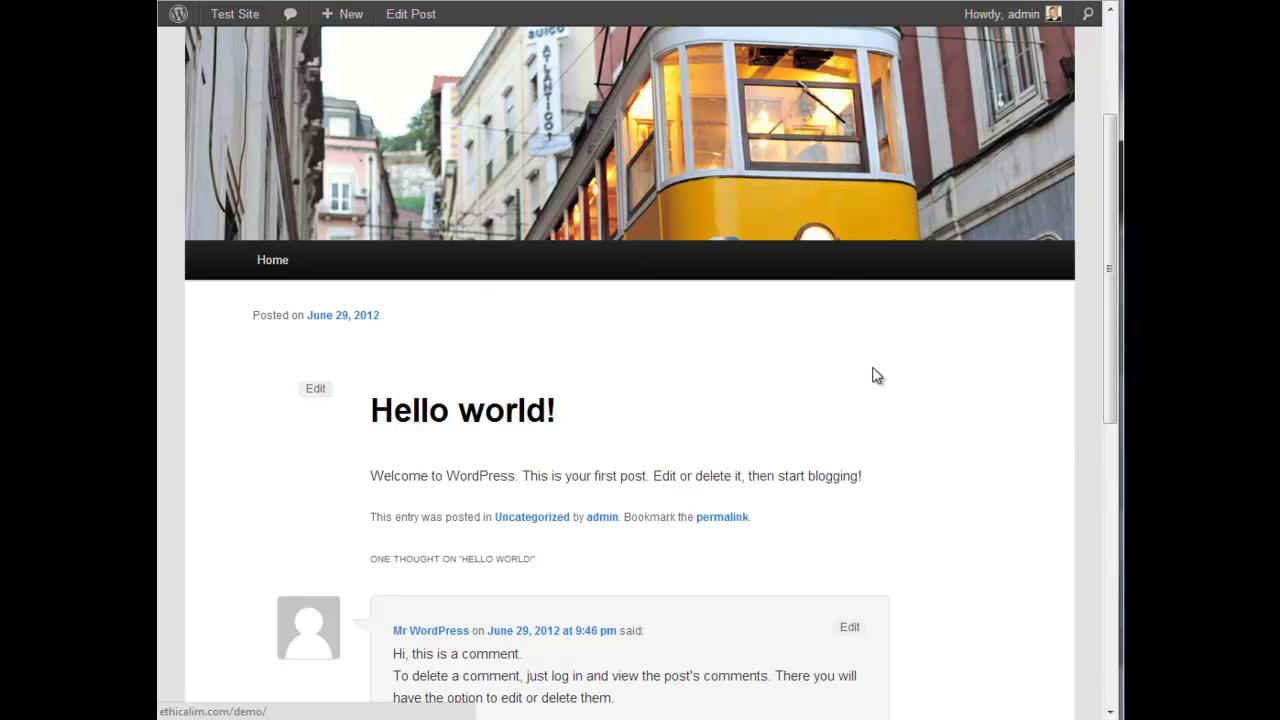
pyautogui.scroll(3, 272, 185)
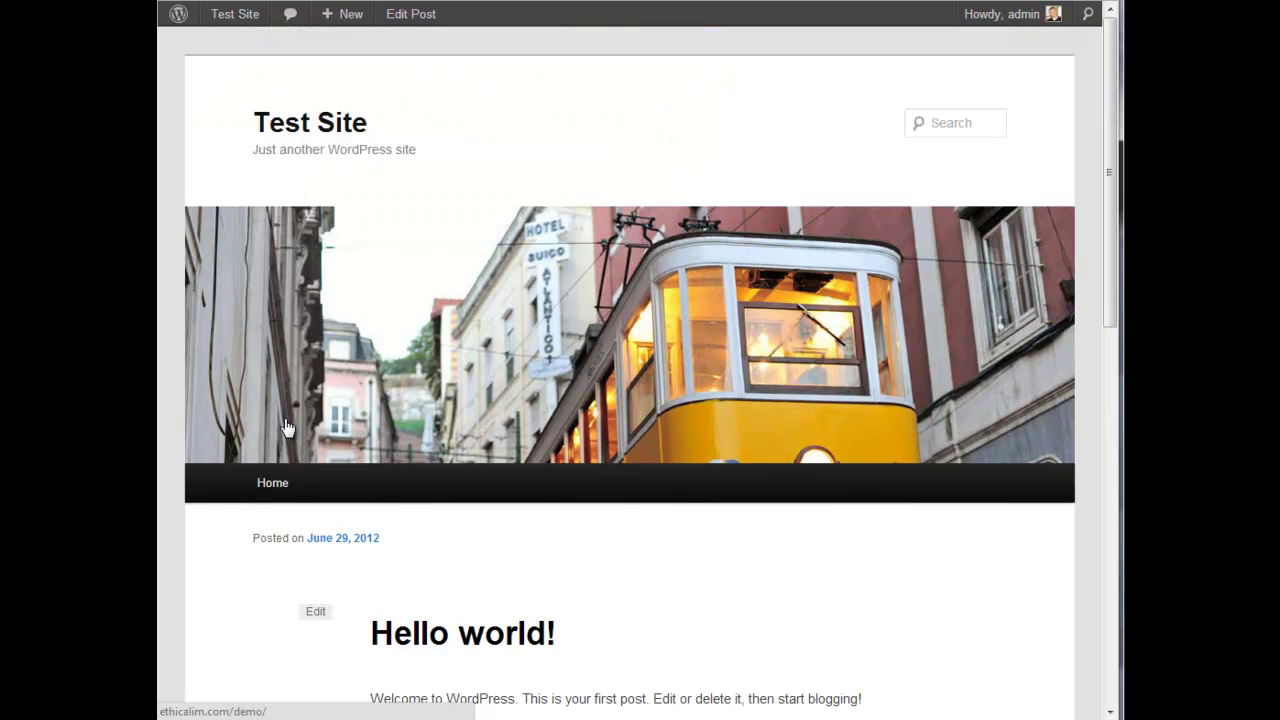
pyautogui.click(313, 127)
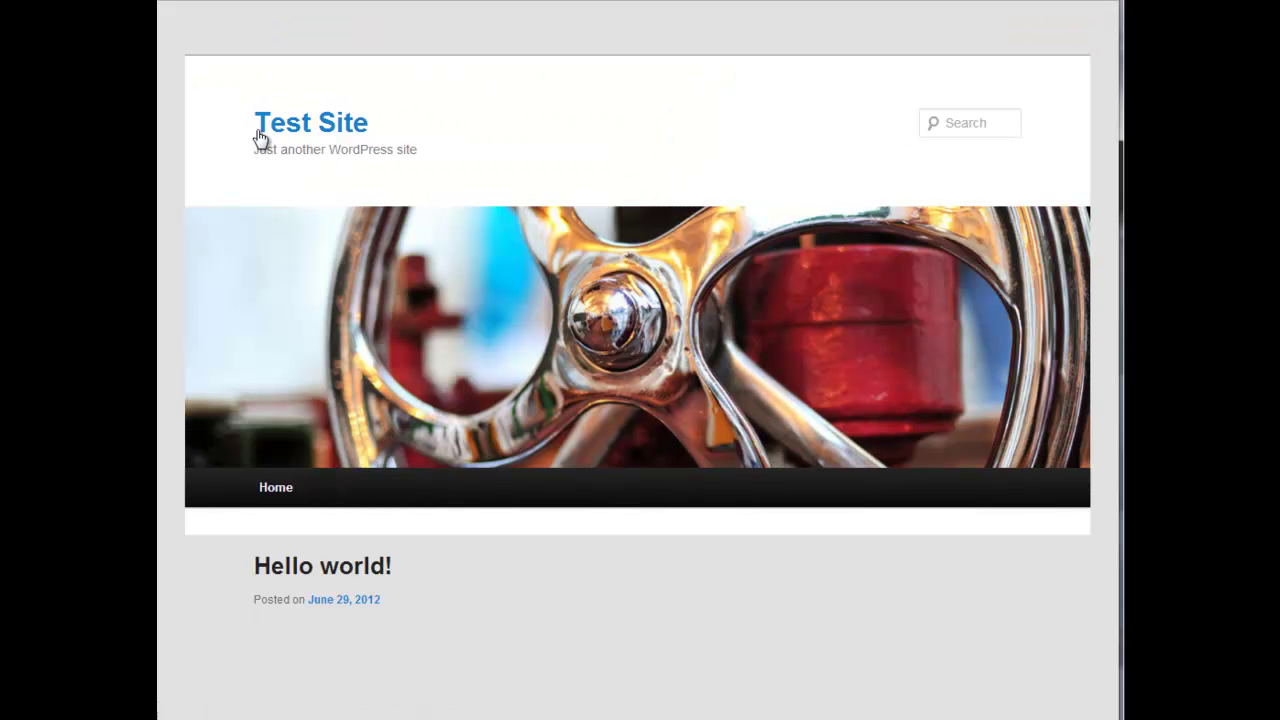